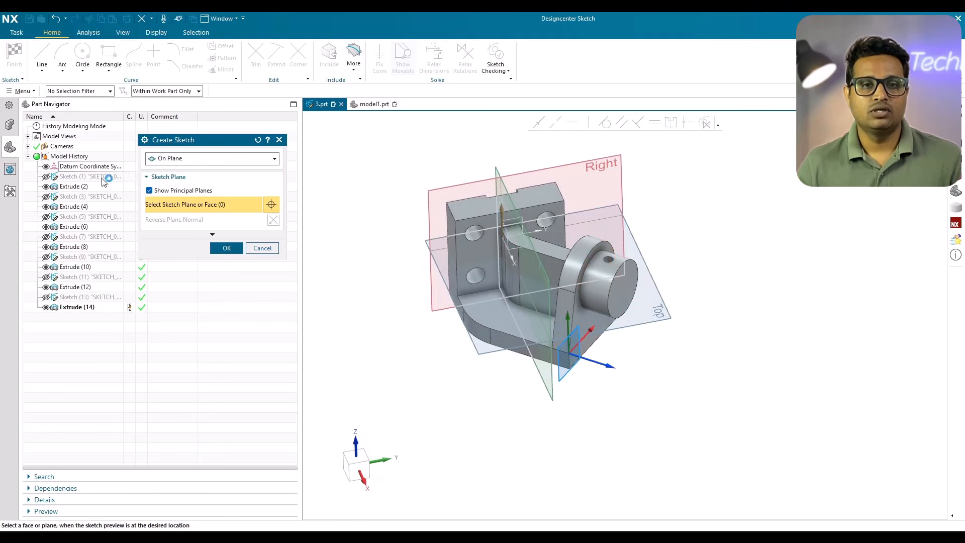
# - Turn off the display of the principal planes for the new sketch
pyautogui.moveTo(432, 191); pyautogui.dragTo(452, 181, button='middle')
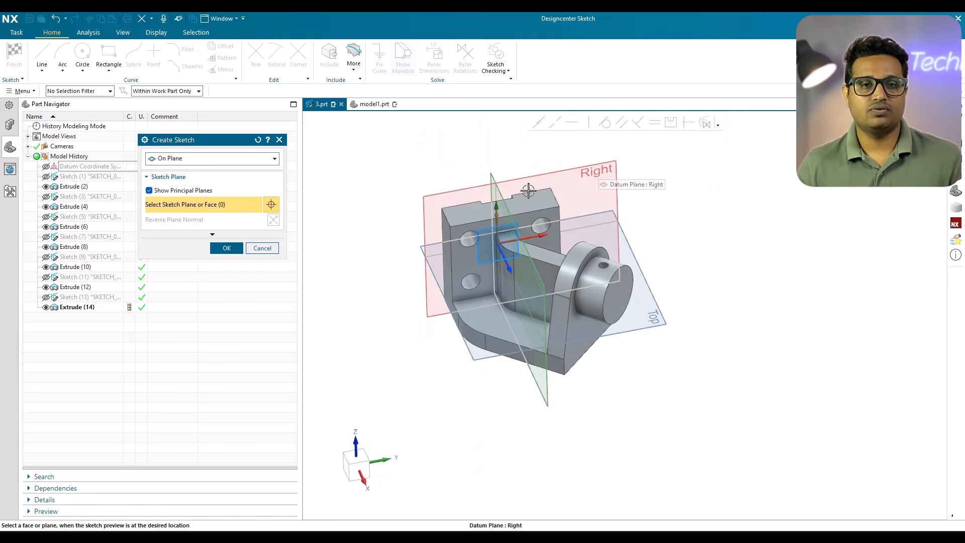
pyautogui.scroll(3, 538, 157)
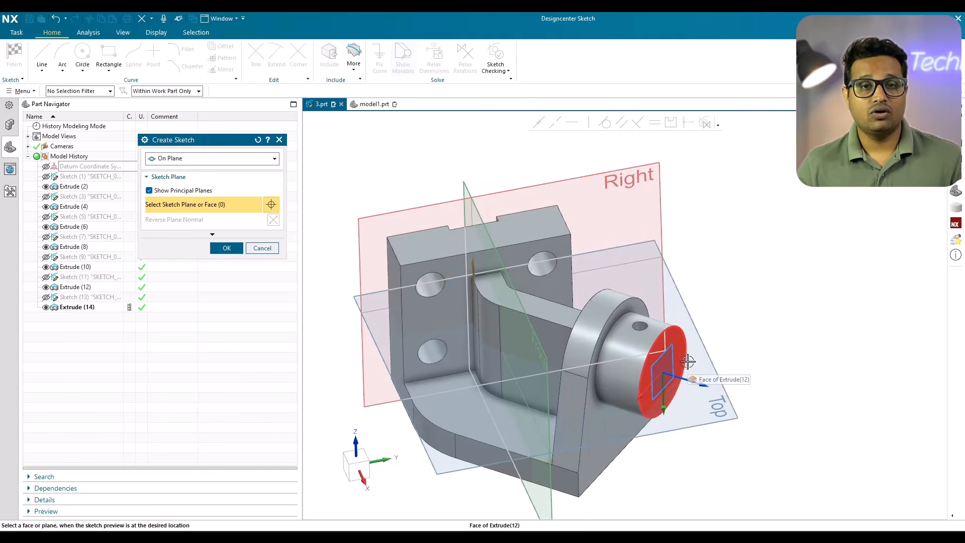
pyautogui.click(149, 190)
pyautogui.scroll(2, 317, 249)
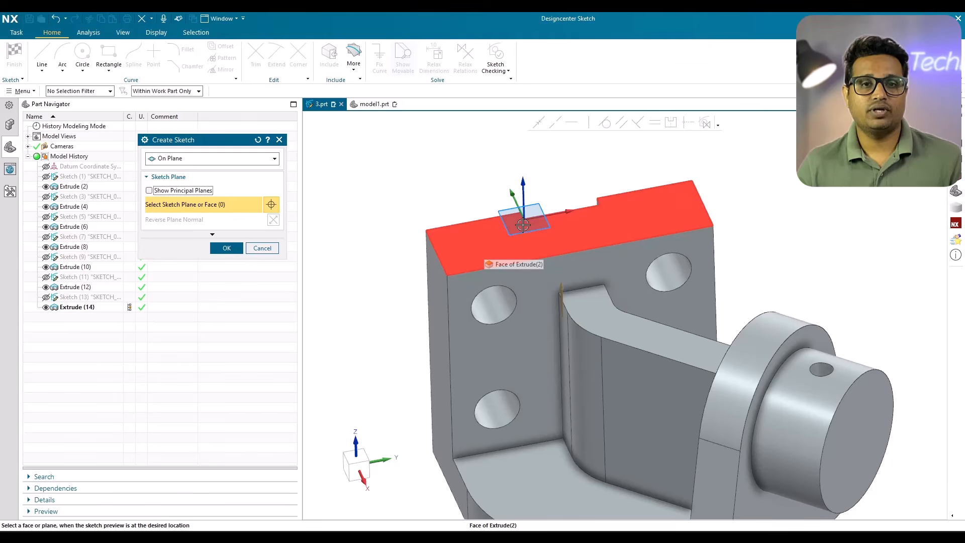
# - Create the sketch on the top face of the upright plate, with its origin at the near corner beside the upper hole
pyautogui.scroll(3, 431, 269)
pyautogui.scroll(-1, 449, 269)
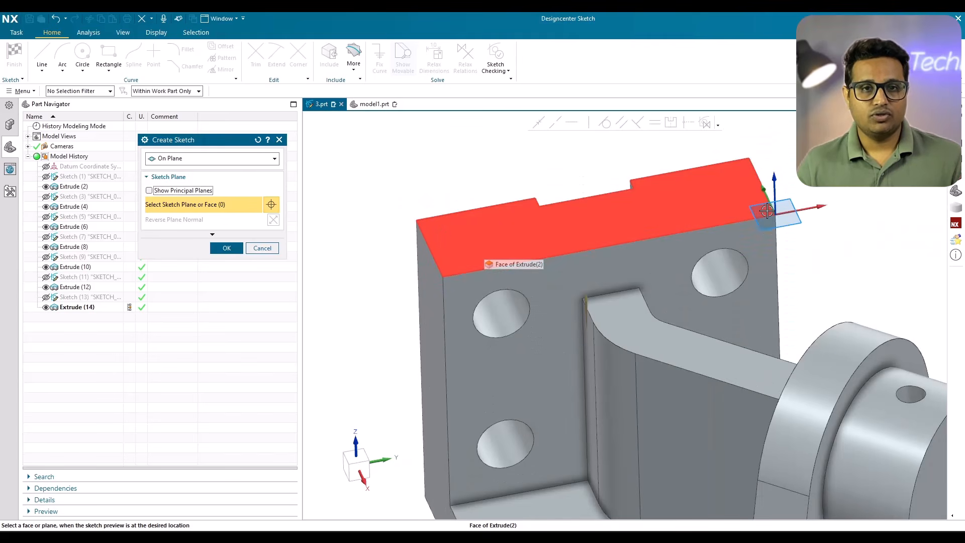
pyautogui.scroll(3, 647, 354)
pyautogui.scroll(-2, 648, 355)
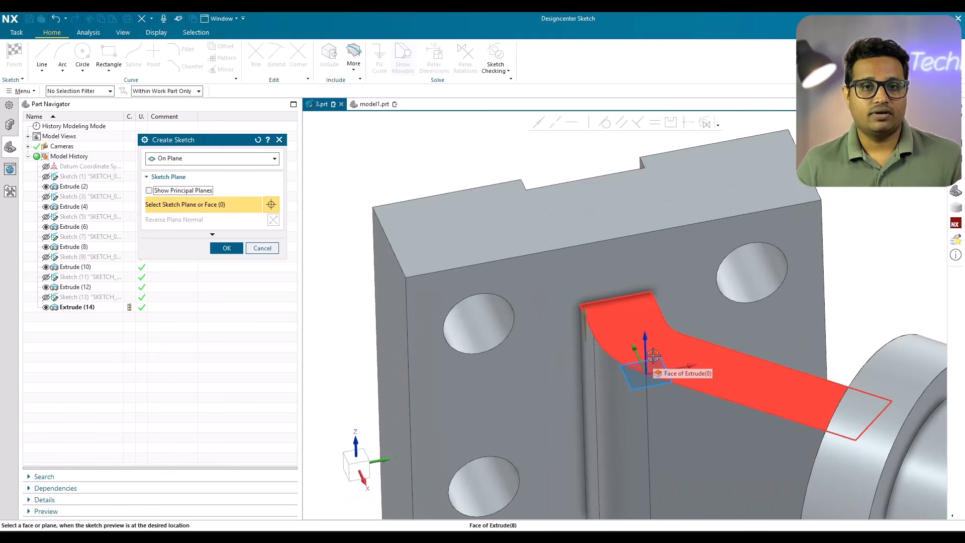
pyautogui.scroll(1, 402, 271)
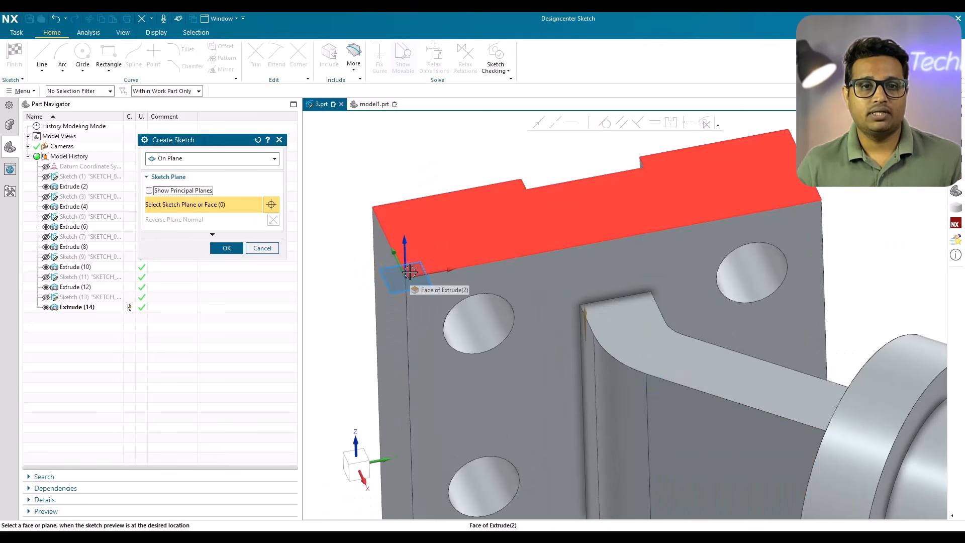
pyautogui.click(438, 249)
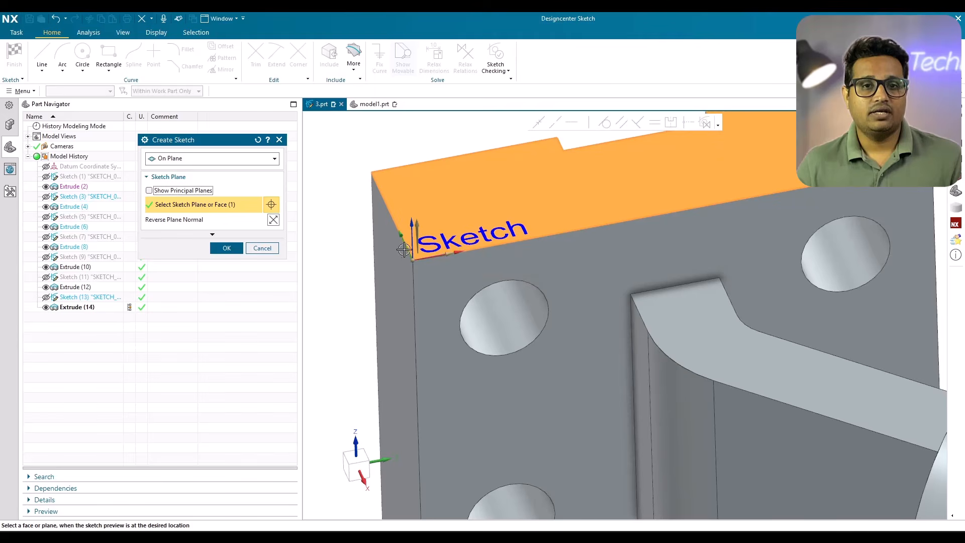
pyautogui.scroll(-2, 458, 255)
pyautogui.scroll(3, 508, 244)
pyautogui.click(238, 253)
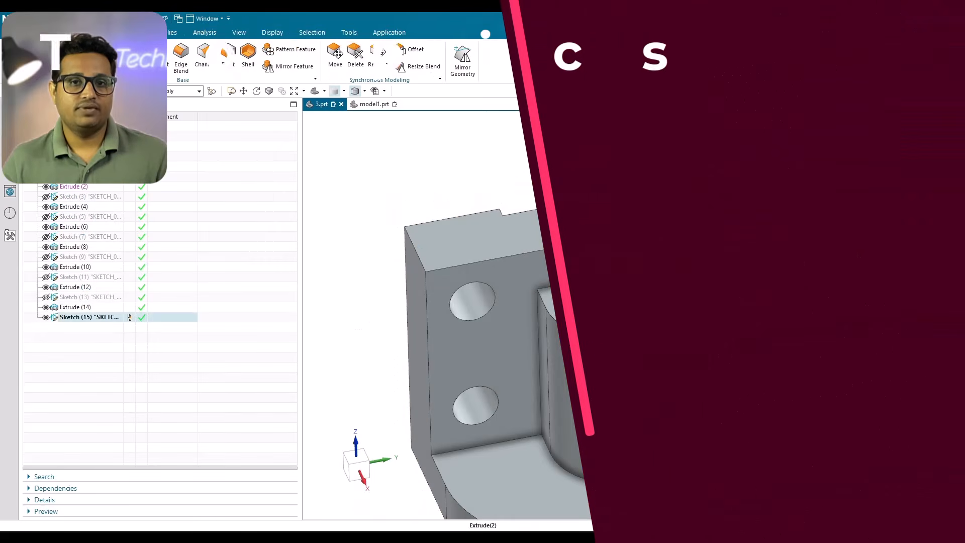
# - Start another sketch on the upright plate's top face and use the face's short side edge as horizontal reference
pyautogui.moveTo(453, 269)
pyautogui.mouseDown(button='middle')
pyautogui.moveTo(511, 291)
pyautogui.moveTo(473, 322)
pyautogui.mouseUp(button='middle')
pyautogui.click(14, 56)
pyautogui.click(417, 214)
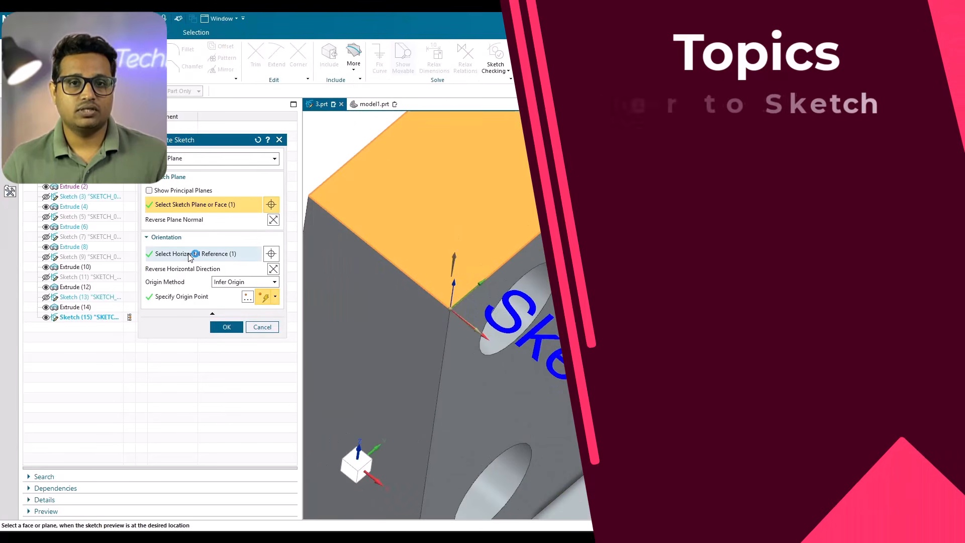
pyautogui.click(190, 255)
pyautogui.click(406, 270)
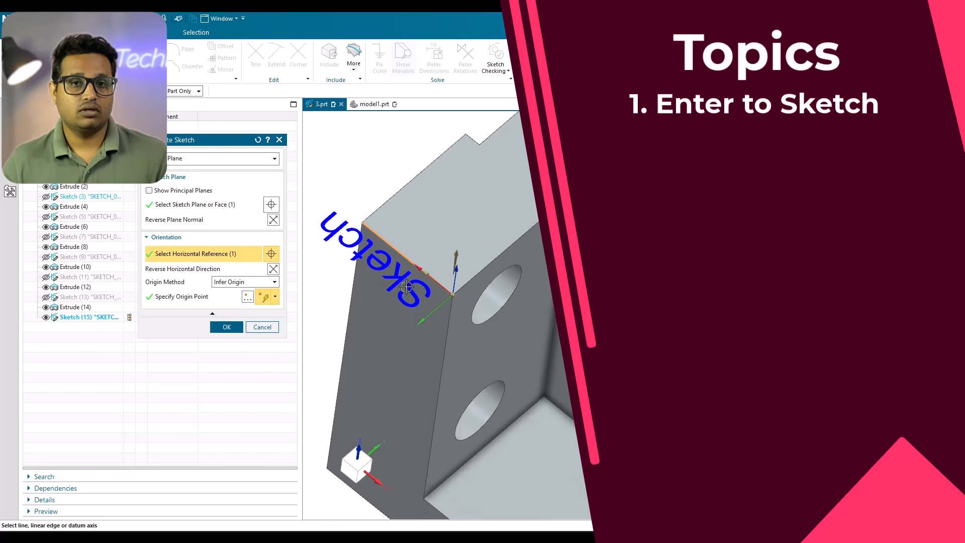
# - Reverse the sketch's horizontal direction along the selected short edge
pyautogui.moveTo(502, 181)
pyautogui.mouseDown(button='middle')
pyautogui.moveTo(508, 191)
pyautogui.moveTo(476, 319)
pyautogui.mouseUp(button='middle')
pyautogui.scroll(-5, 476, 318)
pyautogui.scroll(5, 352, 257)
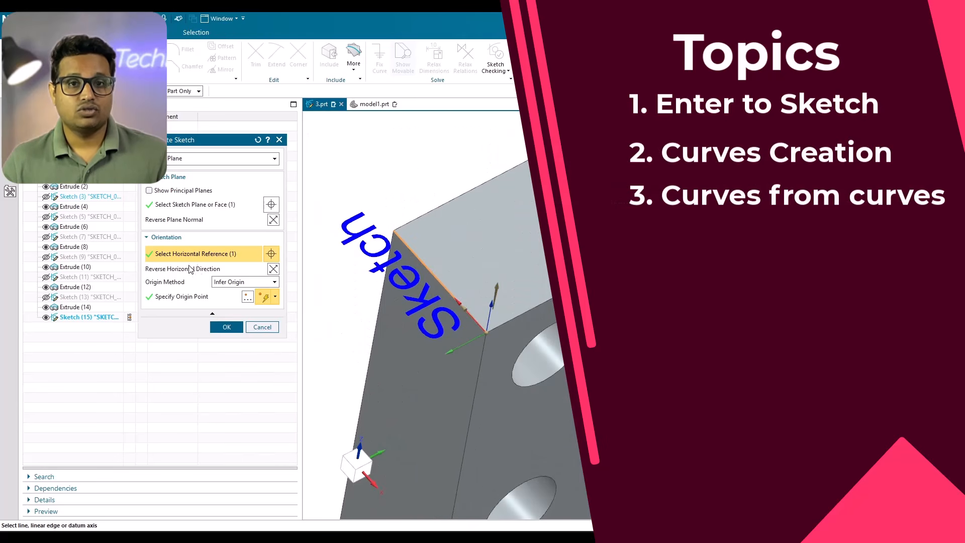
pyautogui.doubleClick(450, 286)
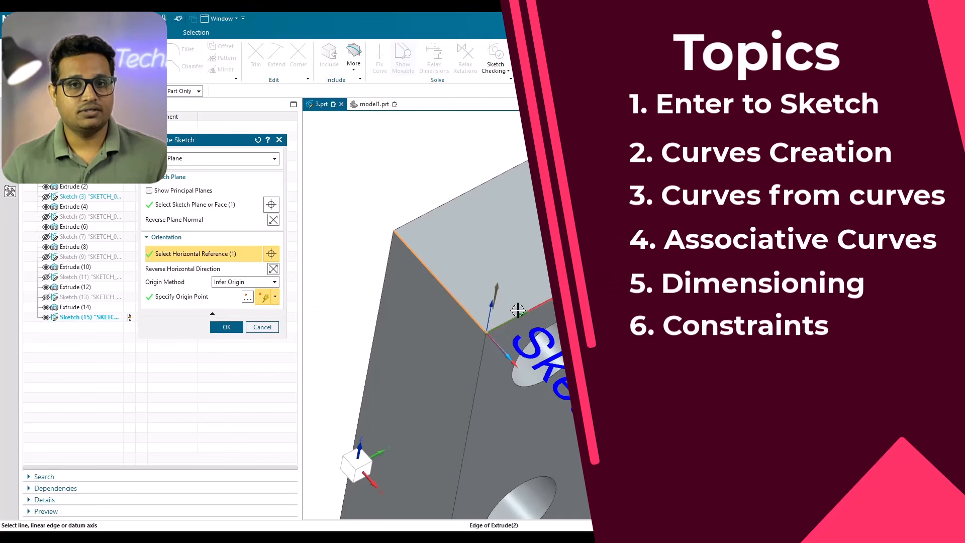
# - Specify the sketch's origin point and create the sketch
pyautogui.click(204, 299)
pyautogui.scroll(2, 618, 352)
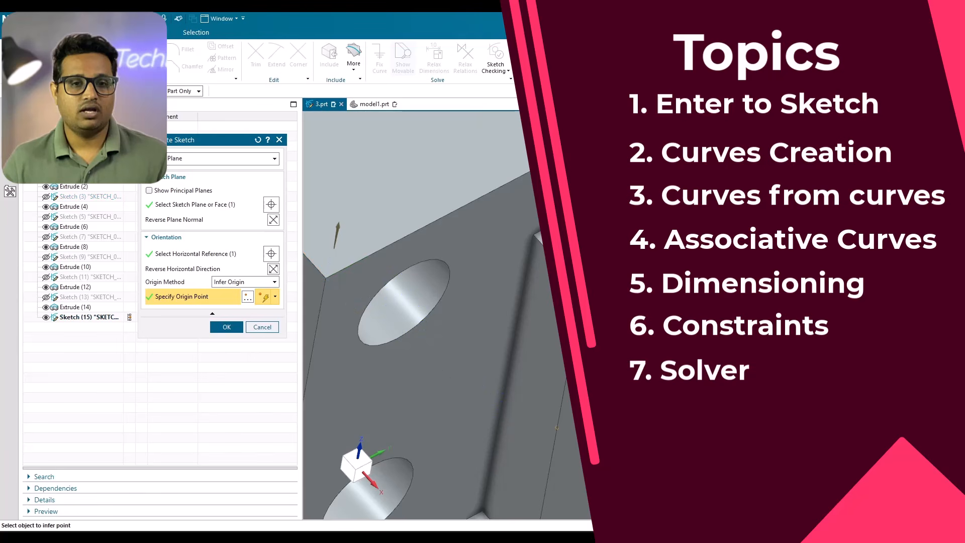
pyautogui.click(227, 327)
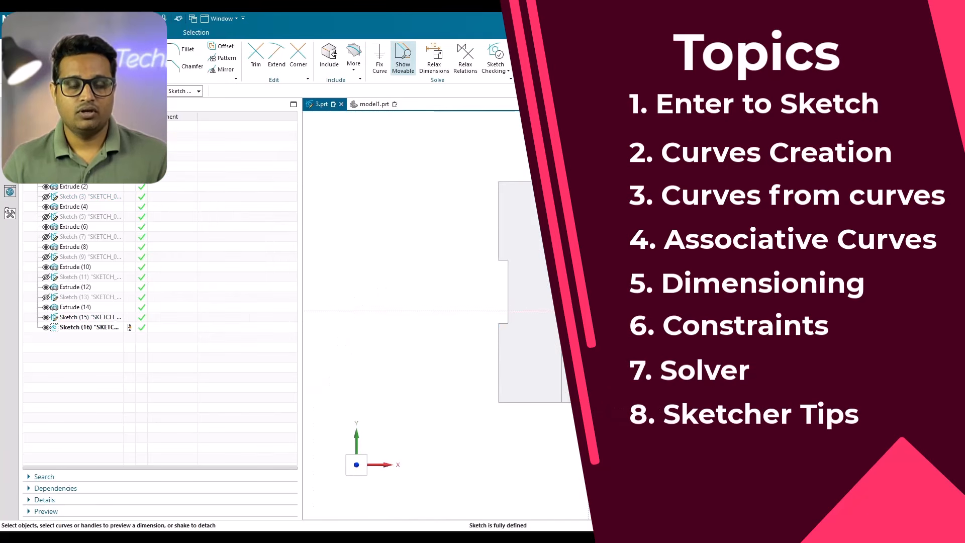
# - View the empty model1.prt and the bracket in 3.prt, finishing with 3.prt displayed
pyautogui.click(369, 106)
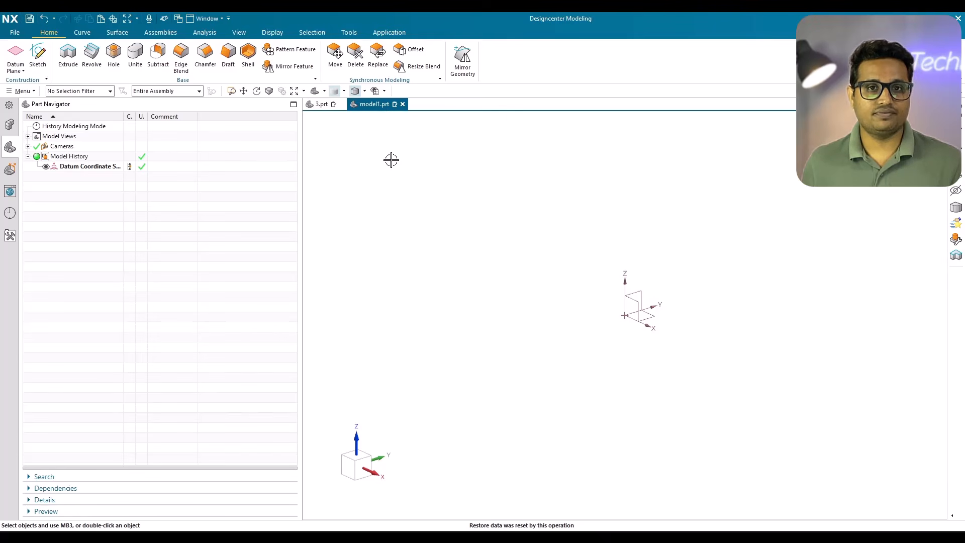
pyautogui.click(317, 104)
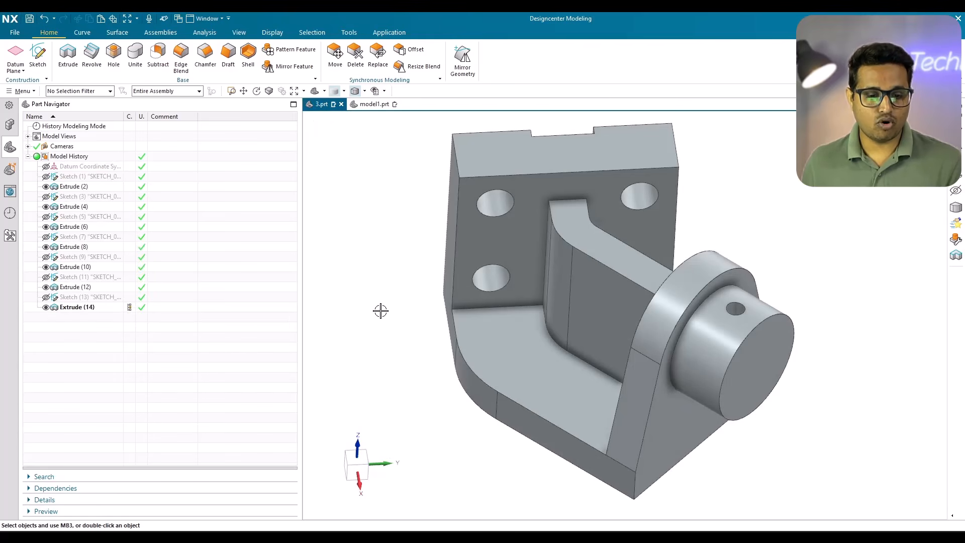
pyautogui.scroll(-1, 407, 233)
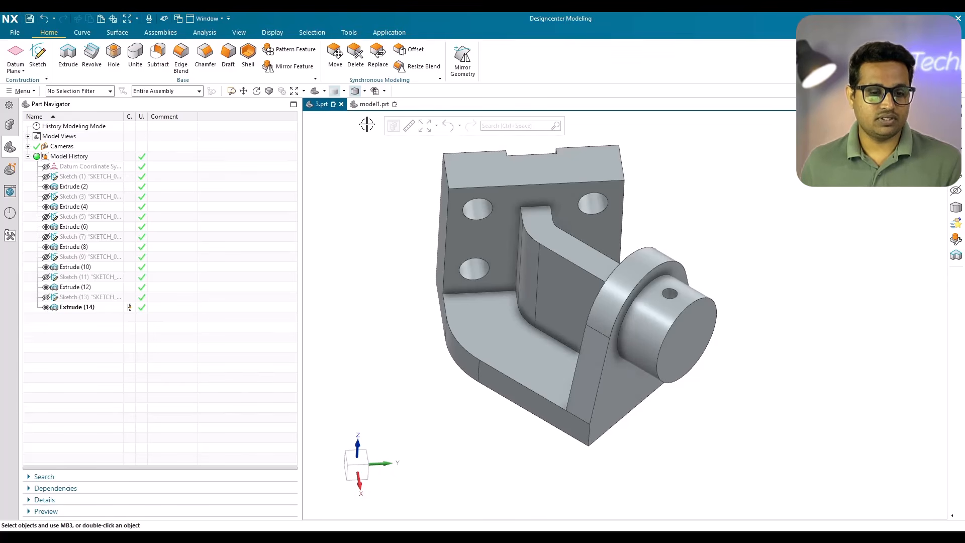
pyautogui.click(371, 105)
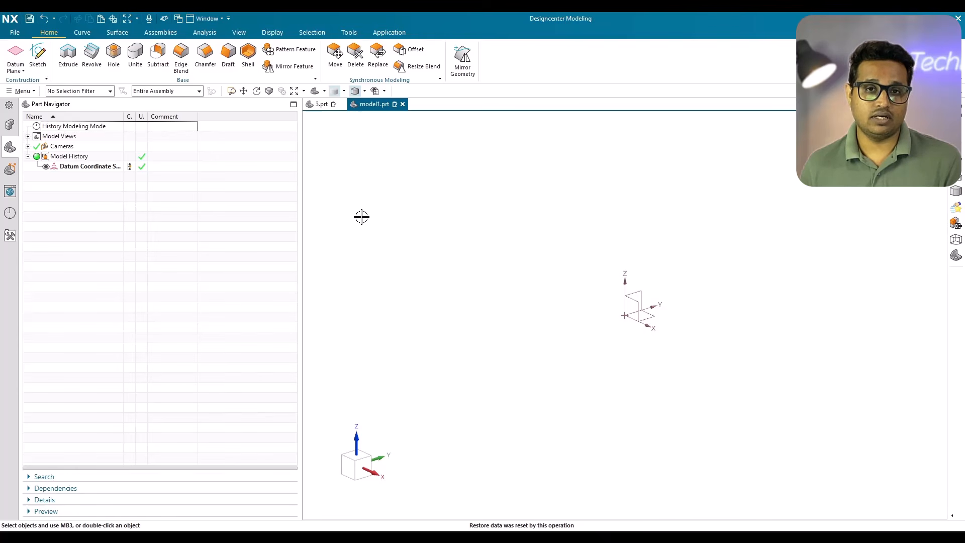
pyautogui.click(322, 105)
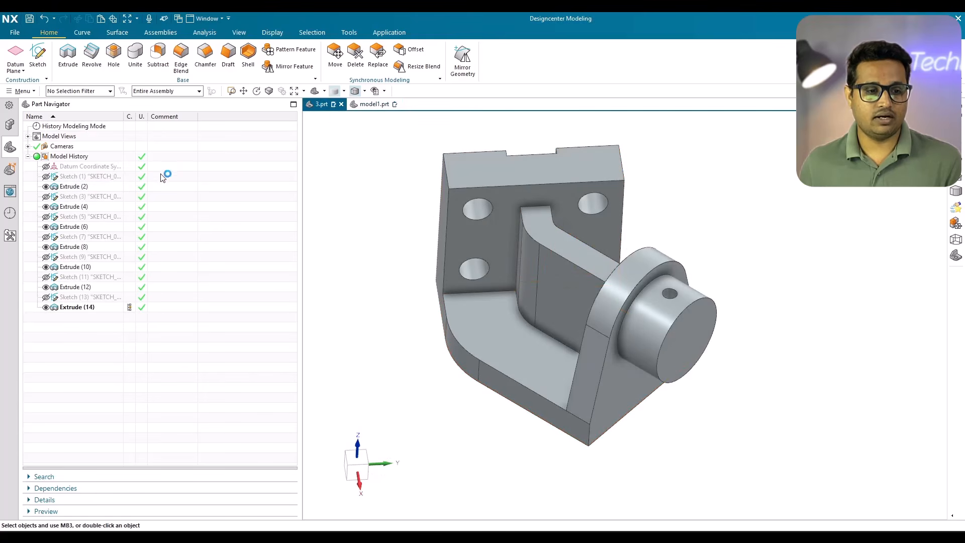
# - Start a new On Plane sketch in 3.prt and move the Create Sketch dialog clear of the bracket and principal planes
pyautogui.click(39, 61)
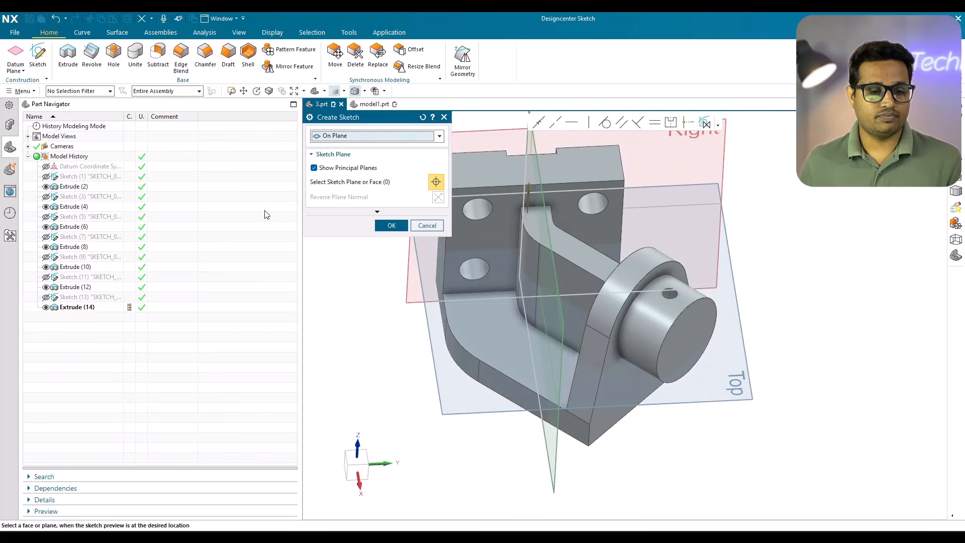
pyautogui.moveTo(354, 121); pyautogui.dragTo(189, 144)
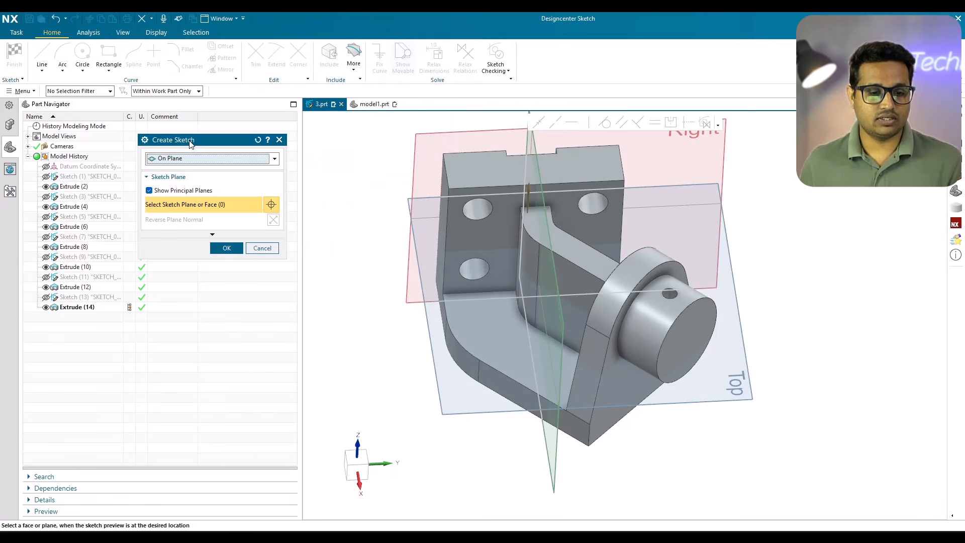
pyautogui.scroll(-3, 473, 249)
pyautogui.moveTo(453, 269)
pyautogui.mouseDown(button='middle')
pyautogui.moveTo(435, 248)
pyautogui.moveTo(451, 273)
pyautogui.moveTo(445, 266)
pyautogui.mouseUp(button='middle')
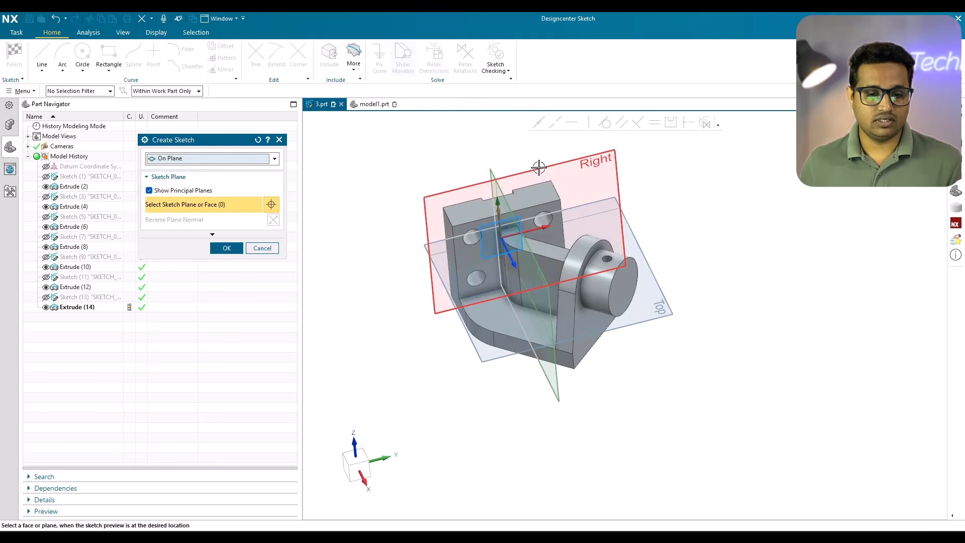
pyautogui.moveTo(523, 269); pyautogui.dragTo(576, 322, button='middle')
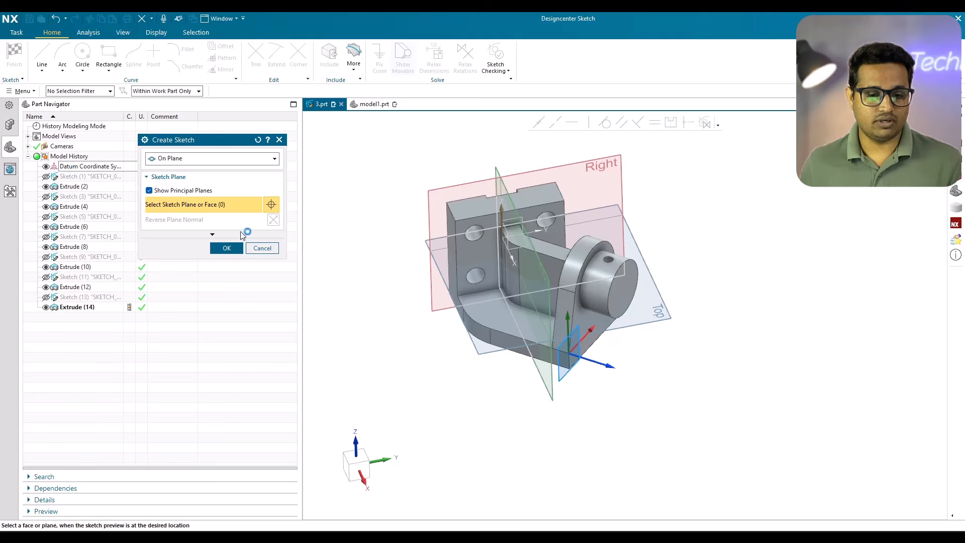
# - Hide the principal planes so that only the bracket's faces are offered for the sketch
pyautogui.scroll(3, 514, 233)
pyautogui.scroll(-3, 503, 245)
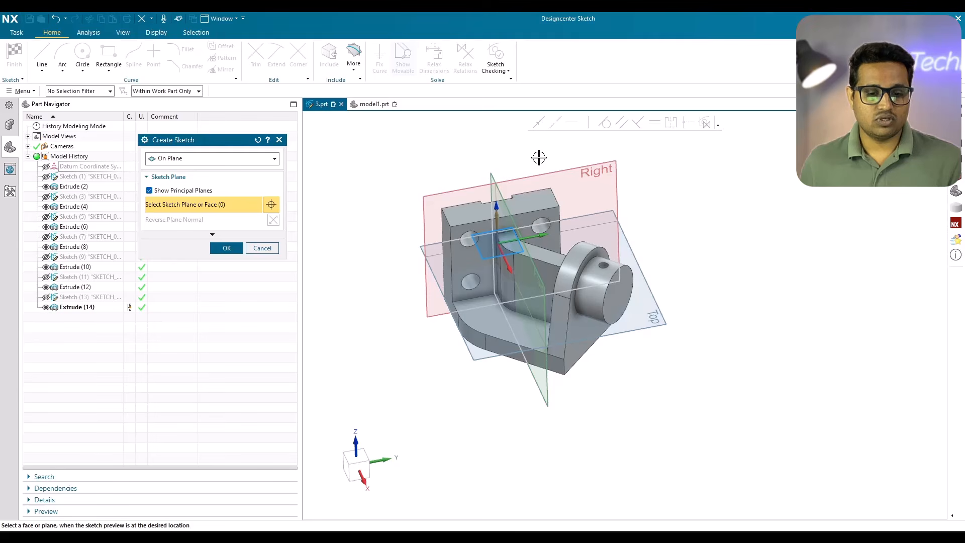
pyautogui.scroll(2, 539, 158)
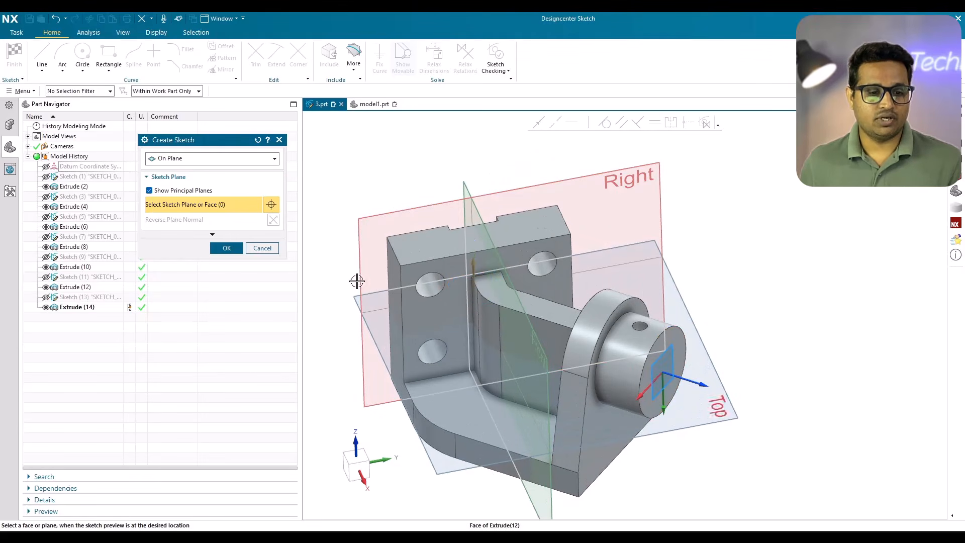
pyautogui.click(171, 191)
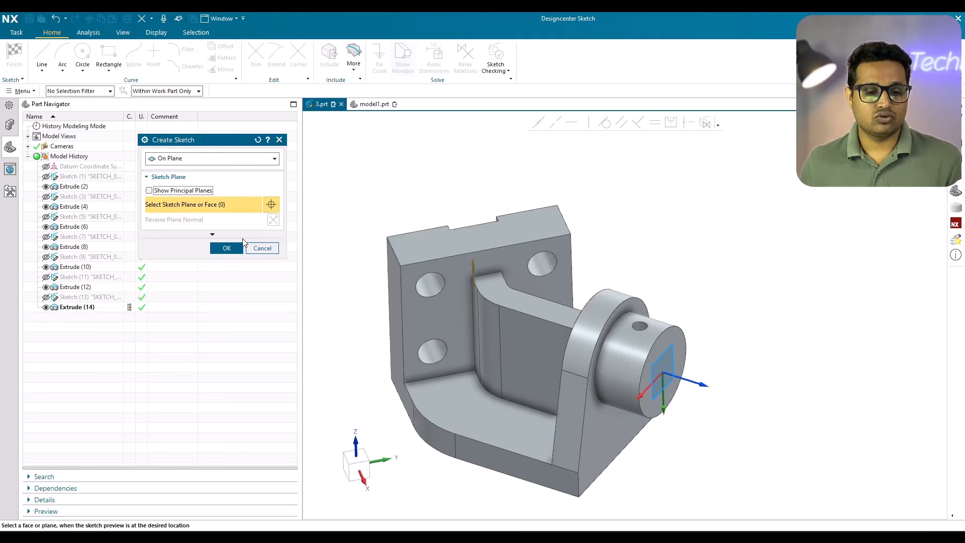
# - Select the upright plate's top face as the sketch plane, with the origin at the near corner beside the upper hole
pyautogui.scroll(2, 317, 249)
pyautogui.scroll(1, 317, 249)
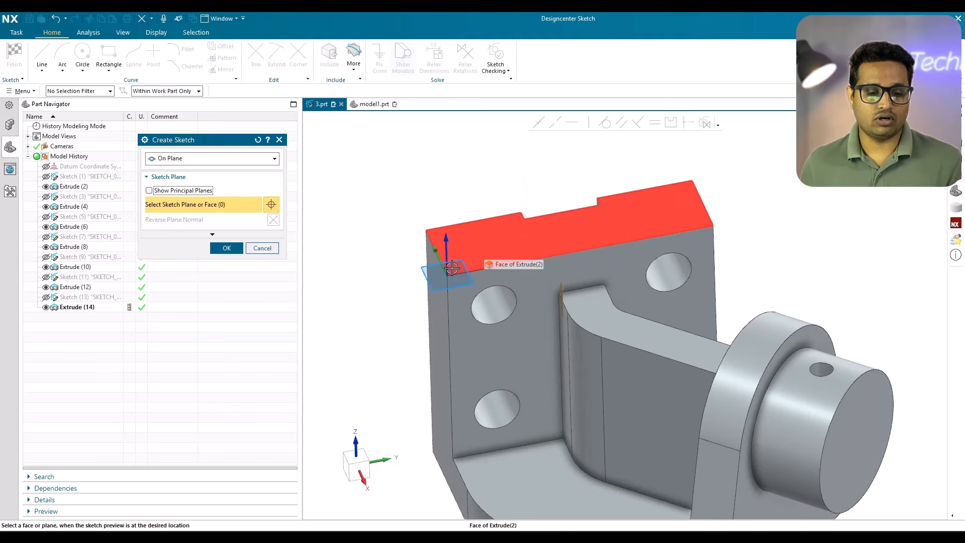
pyautogui.scroll(3, 451, 268)
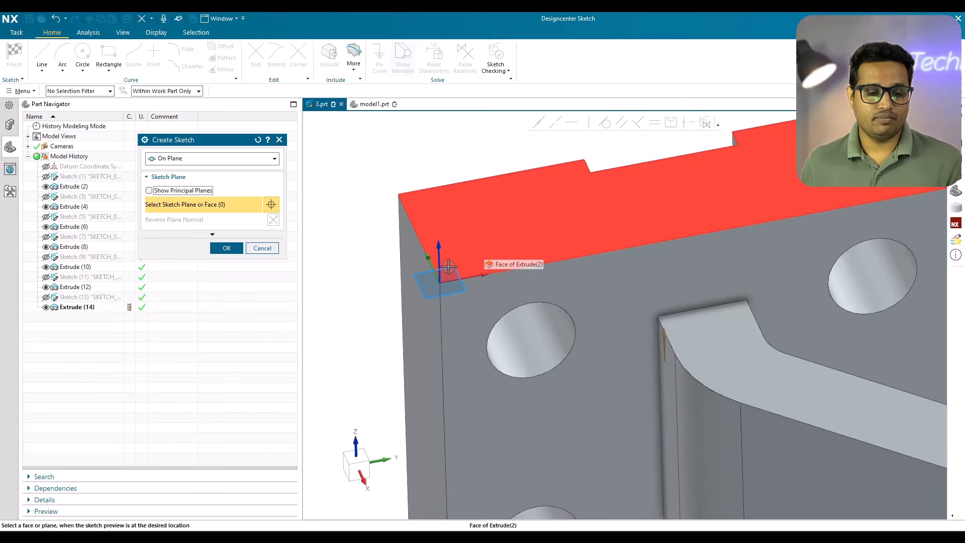
pyautogui.scroll(-3, 449, 267)
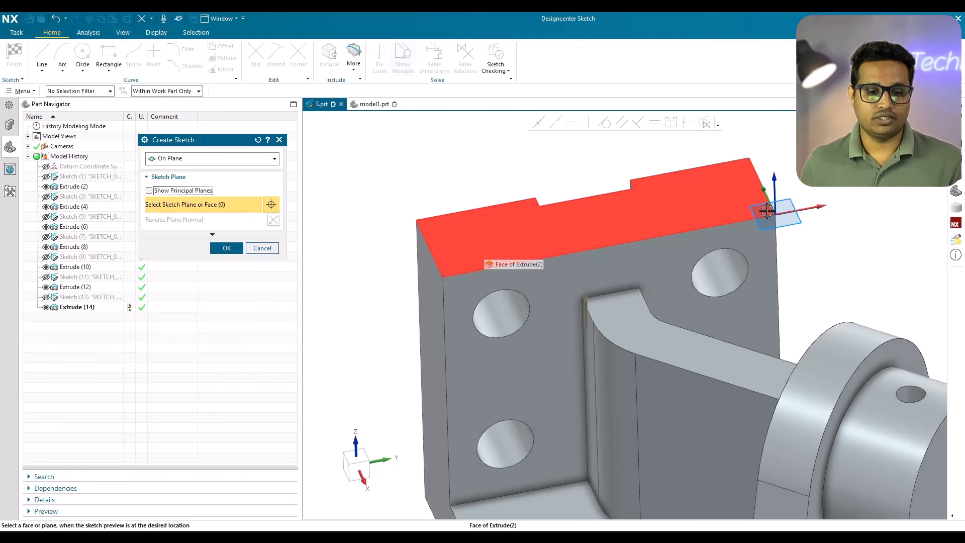
pyautogui.scroll(3, 626, 326)
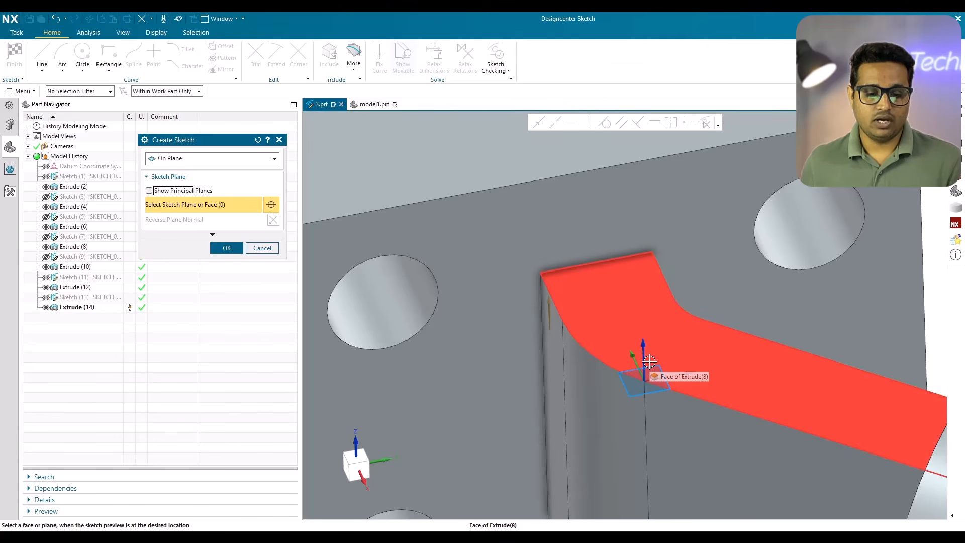
pyautogui.scroll(-3, 650, 361)
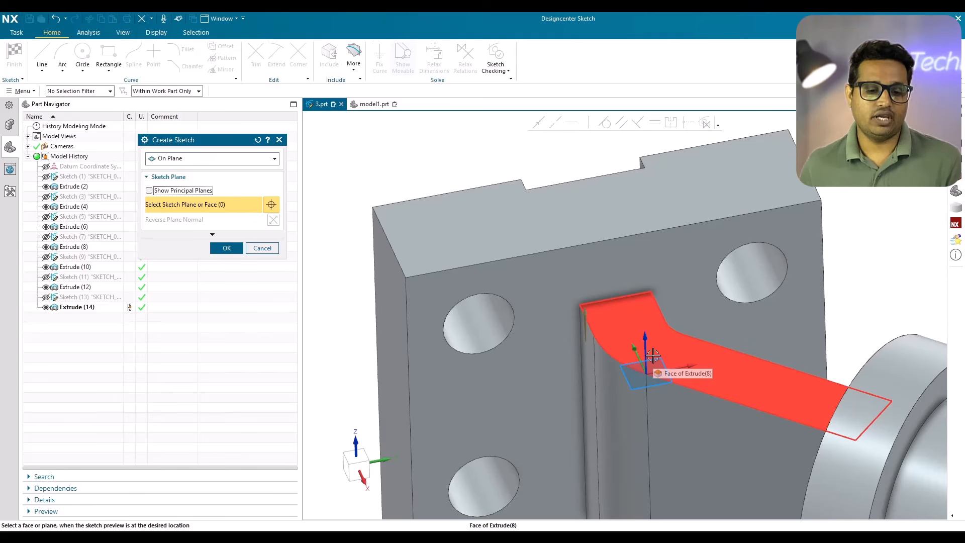
pyautogui.click(423, 263)
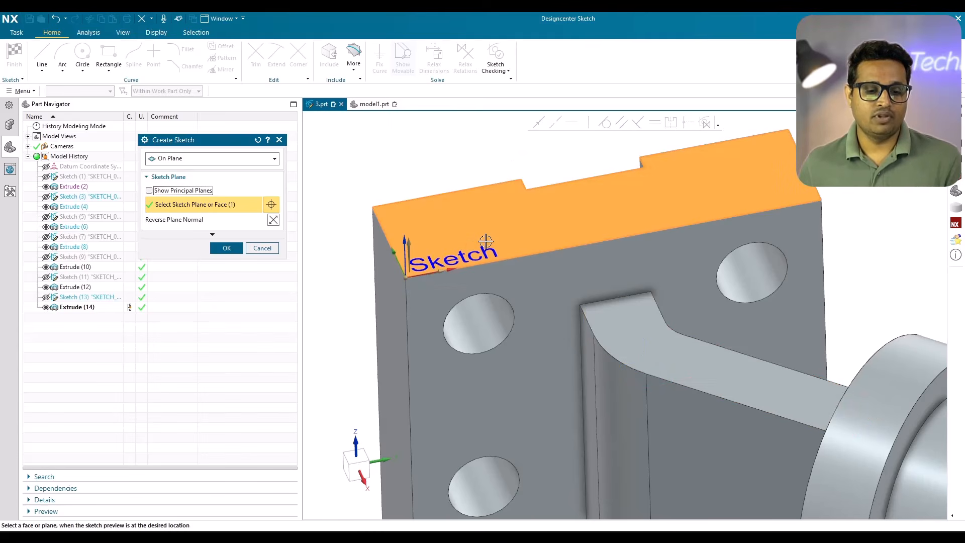
pyautogui.scroll(2, 477, 222)
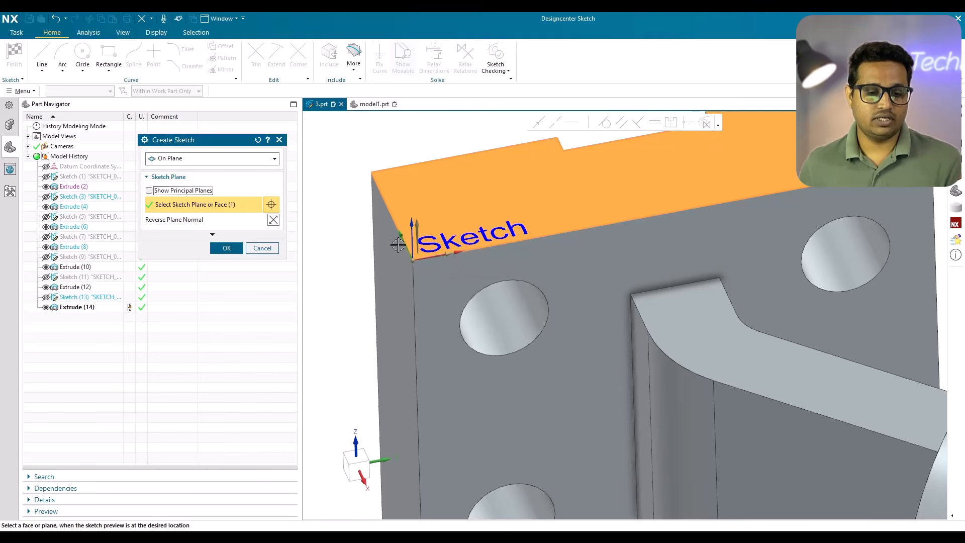
pyautogui.scroll(-2, 547, 314)
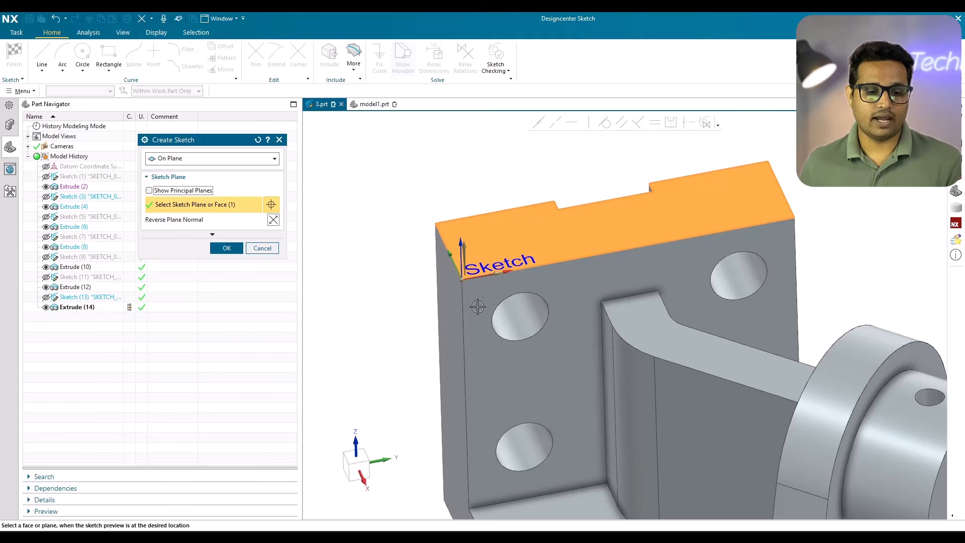
pyautogui.scroll(3, 508, 245)
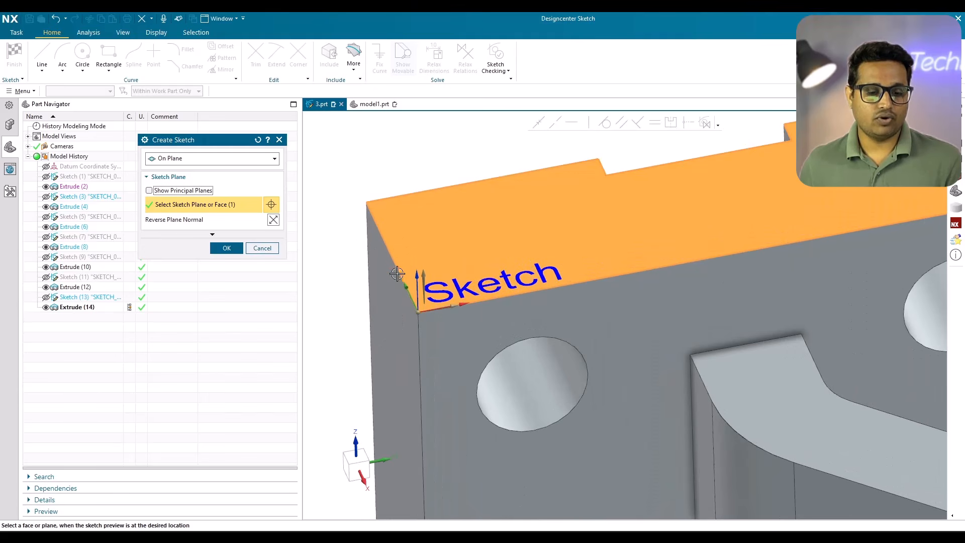
# - Create the sketch on the plate's selected top face, then finish it without drawing any curves
pyautogui.click(225, 247)
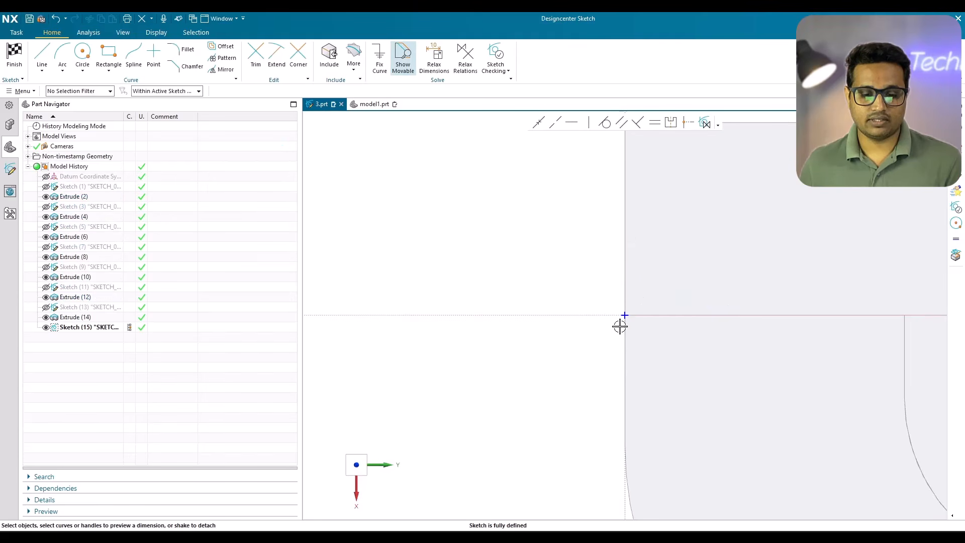
pyautogui.scroll(-3, 494, 273)
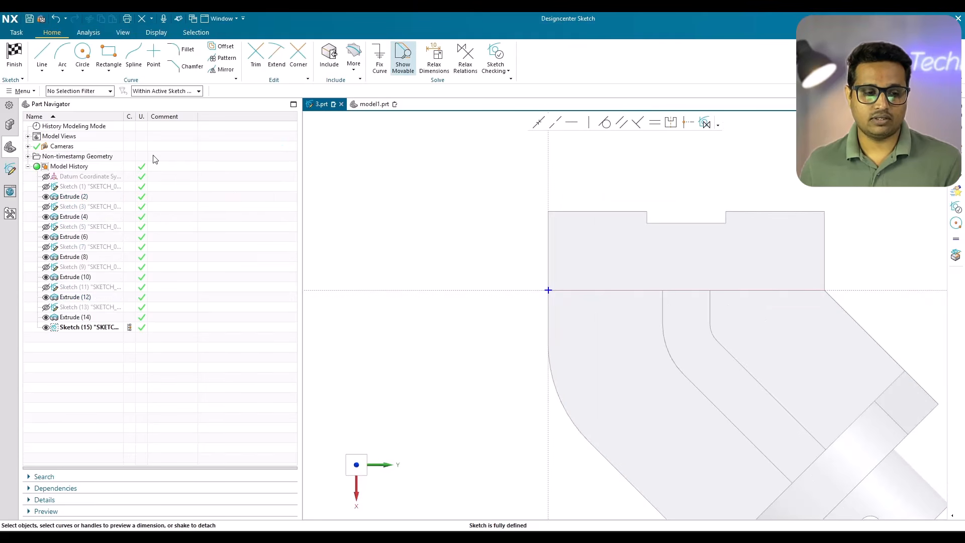
pyautogui.moveTo(332, 227)
pyautogui.mouseDown(button='middle')
pyautogui.moveTo(312, 215)
pyautogui.moveTo(438, 210)
pyautogui.mouseUp(button='middle')
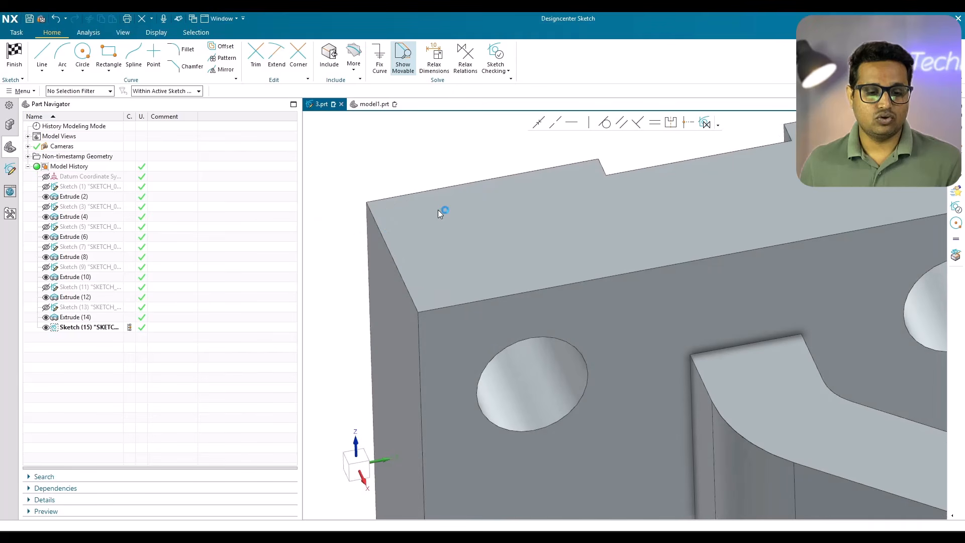
pyautogui.scroll(-2, 437, 209)
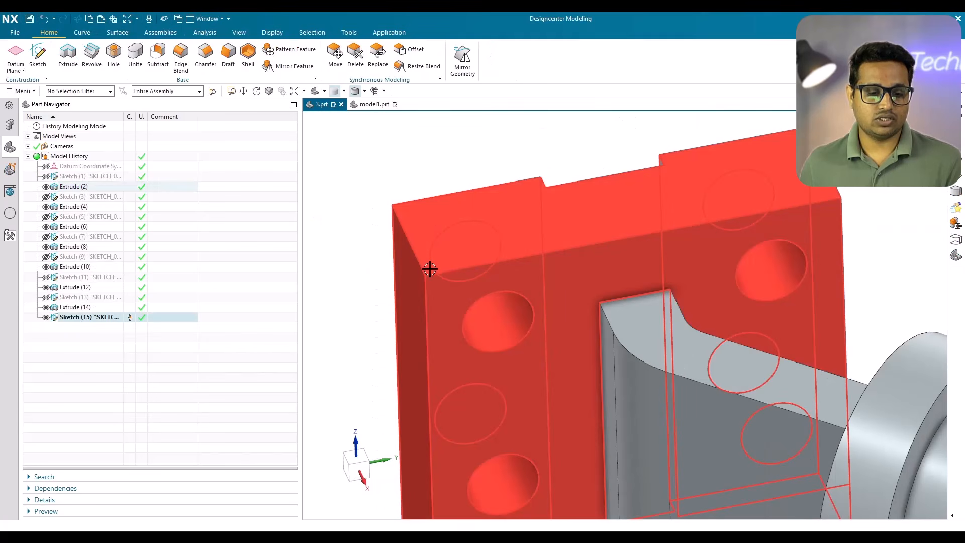
pyautogui.scroll(-2, 432, 277)
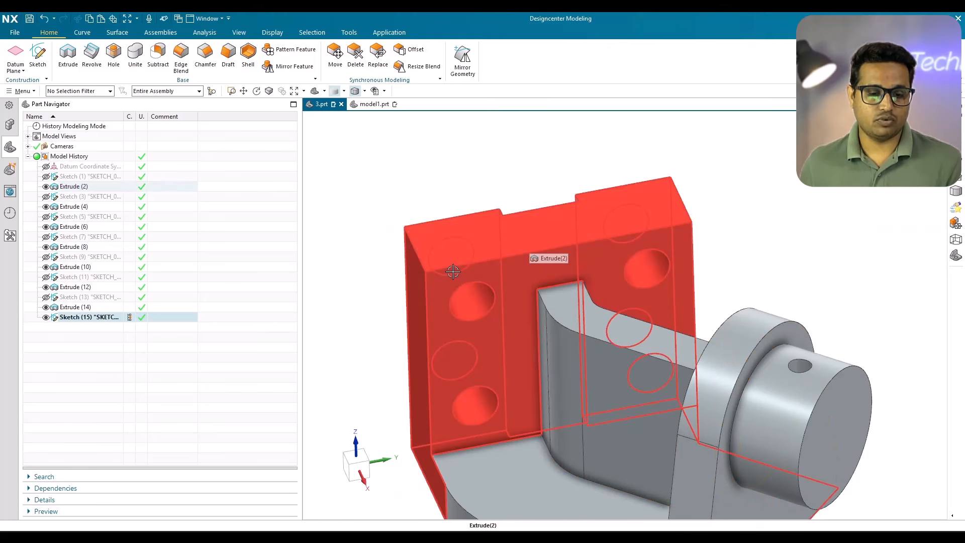
# - Start another On Plane sketch on the upright plate's top face, with the origin at the corner beside the upper hole
pyautogui.hotkey('ctrl', 'alt', 't')
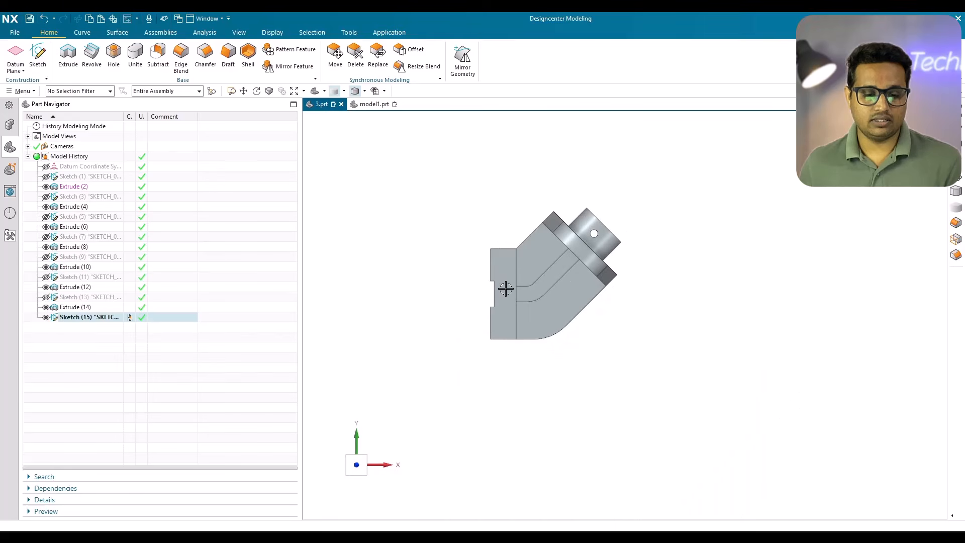
pyautogui.scroll(6, 507, 305)
pyautogui.moveTo(515, 330); pyautogui.dragTo(478, 296, button='middle')
pyautogui.scroll(-5, 479, 297)
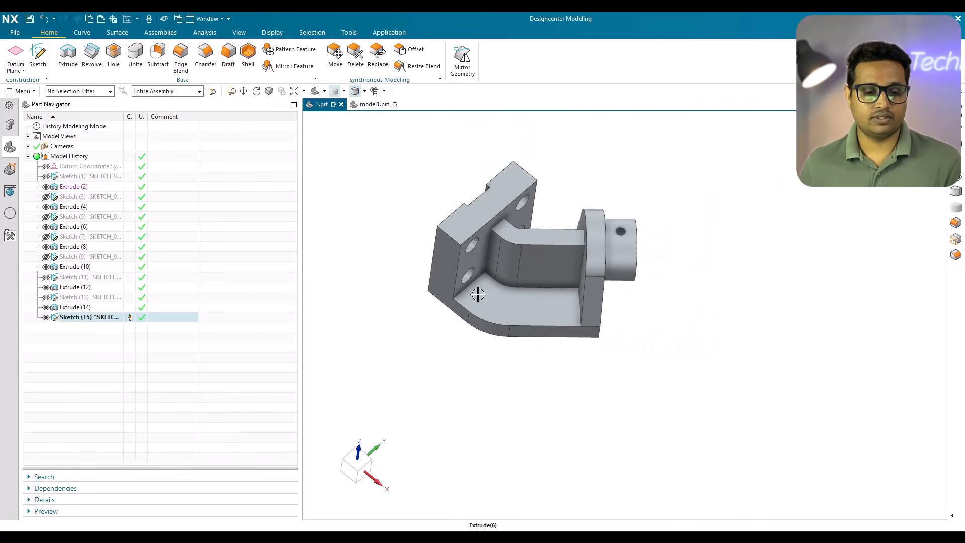
pyautogui.scroll(4, 478, 298)
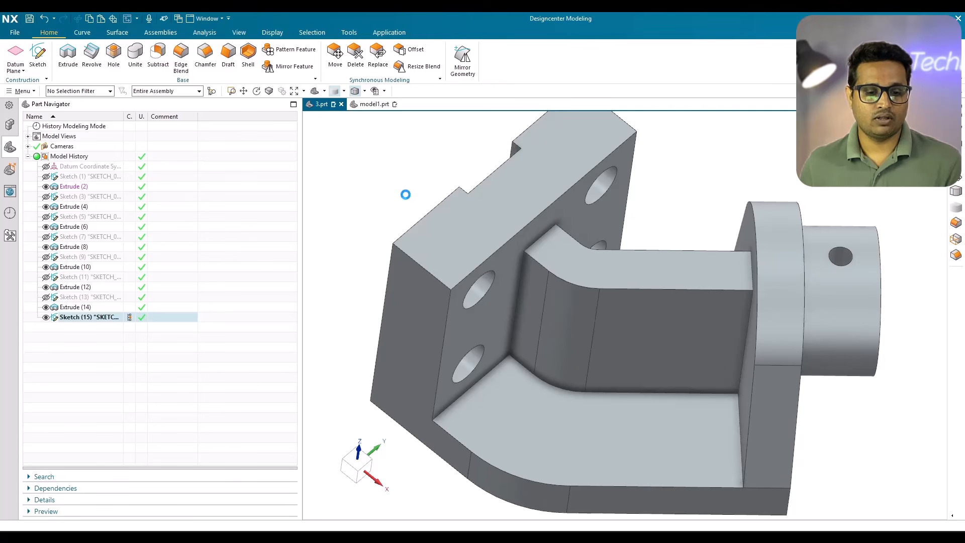
pyautogui.click(451, 276)
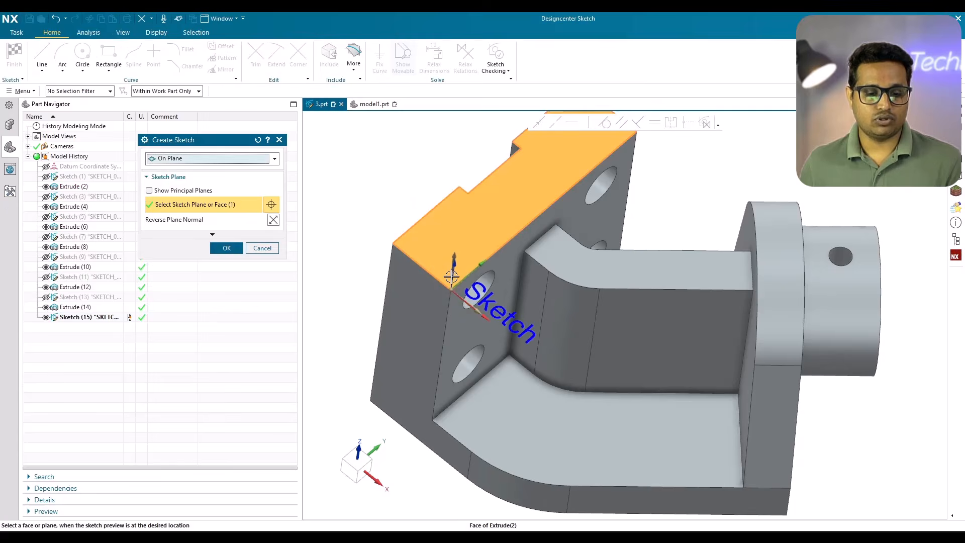
pyautogui.scroll(4, 451, 275)
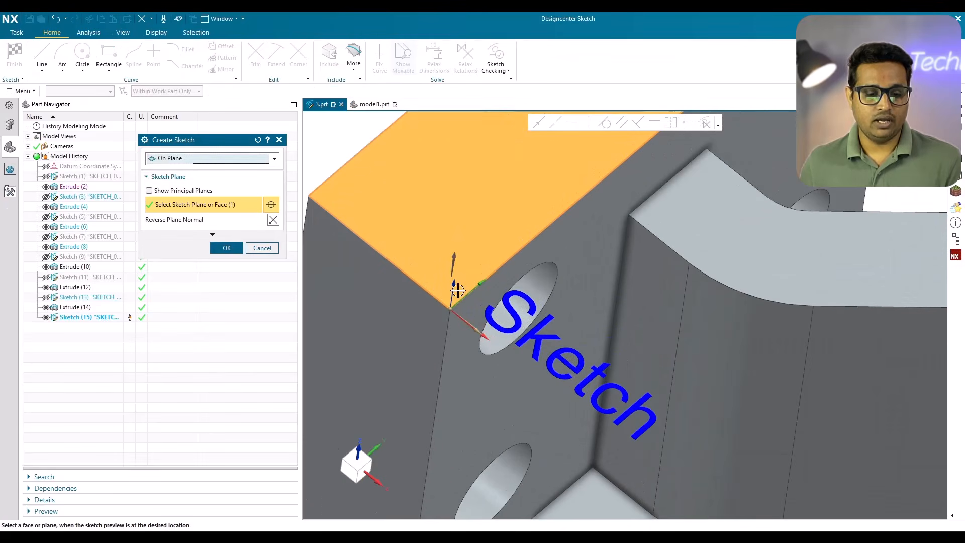
# - Show the sketch orientation options and set the top face's short end edge as the horizontal reference
pyautogui.click(212, 234)
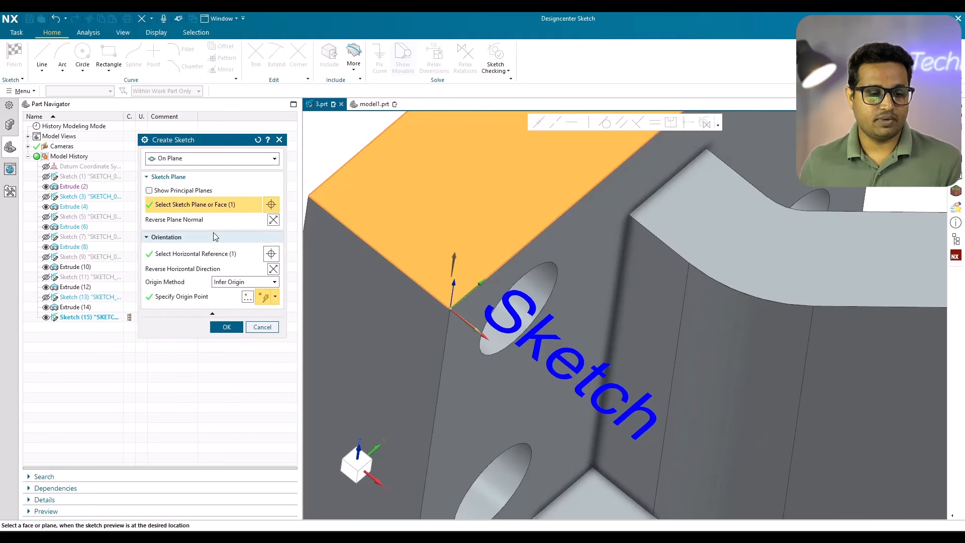
pyautogui.click(190, 256)
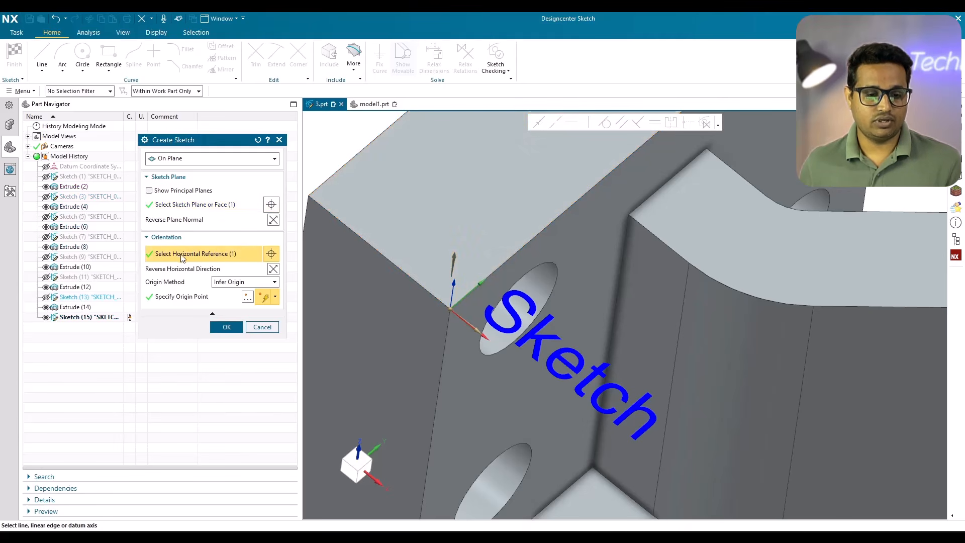
pyautogui.click(422, 286)
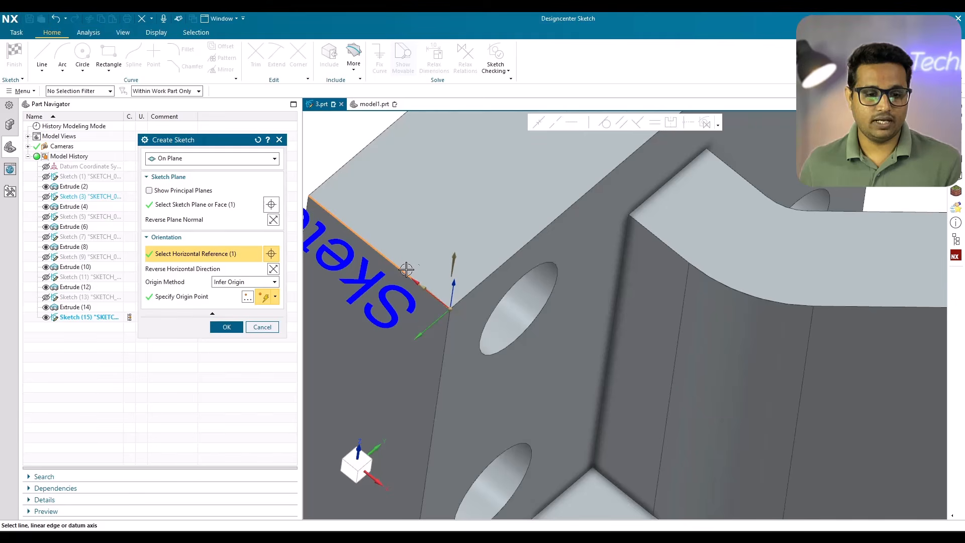
# - Examine the direction of the sketch preview's axes on the bracket, both at an angle and square to the sketch plane
pyautogui.scroll(-2, 406, 270)
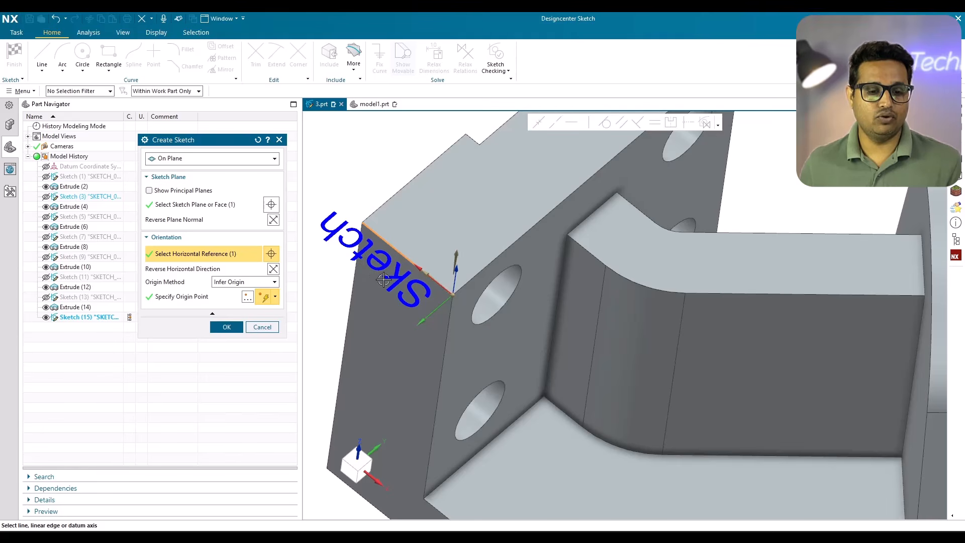
pyautogui.scroll(-2, 384, 279)
pyautogui.moveTo(382, 276); pyautogui.dragTo(304, 308, button='middle')
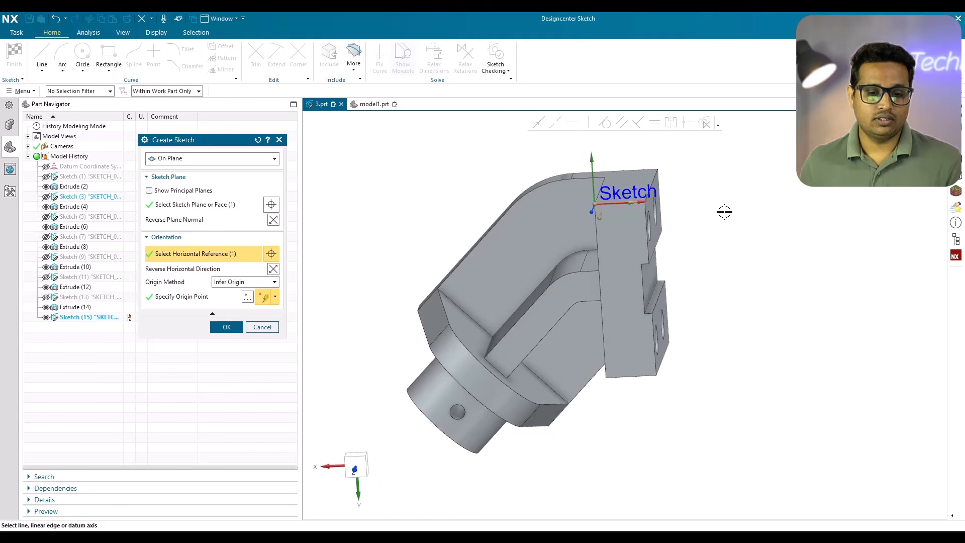
pyautogui.press('F8')
pyautogui.scroll(6, 650, 164)
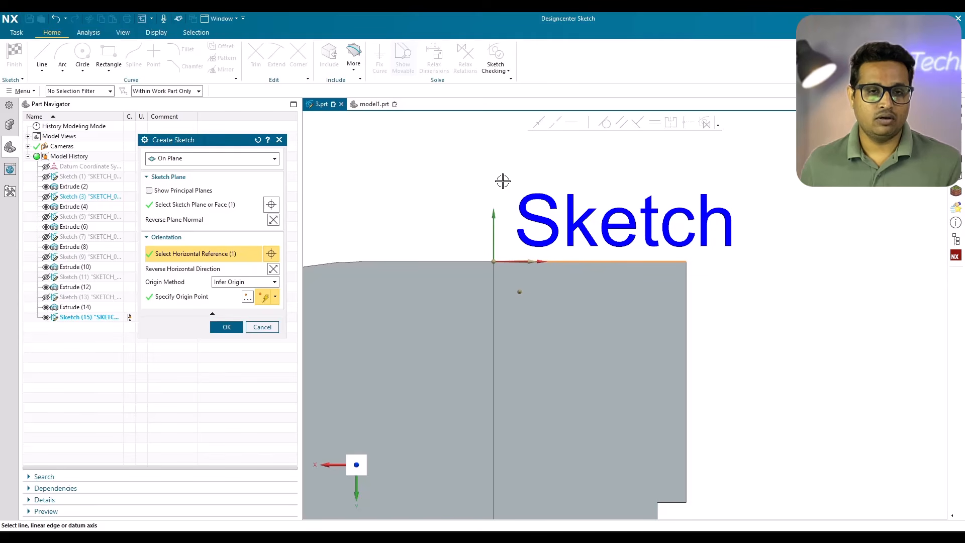
pyautogui.scroll(-3, 503, 181)
pyautogui.moveTo(508, 233)
pyautogui.mouseDown(button='middle')
pyautogui.moveTo(585, 182)
pyautogui.moveTo(559, 225)
pyautogui.moveTo(557, 189)
pyautogui.moveTo(552, 225)
pyautogui.moveTo(557, 219)
pyautogui.mouseUp(button='middle')
pyautogui.scroll(-5, 559, 225)
pyautogui.scroll(-2, 558, 219)
pyautogui.scroll(5, 439, 231)
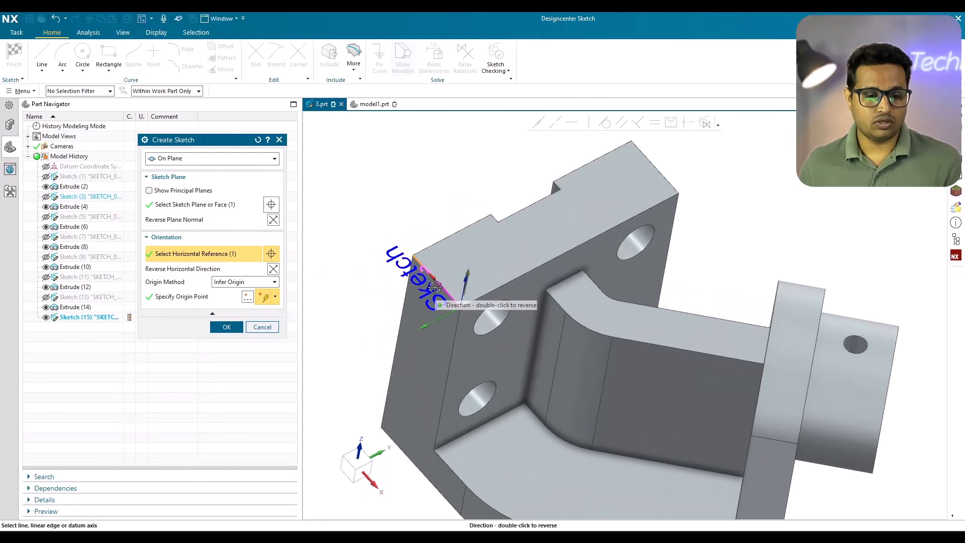
pyautogui.scroll(3, 434, 281)
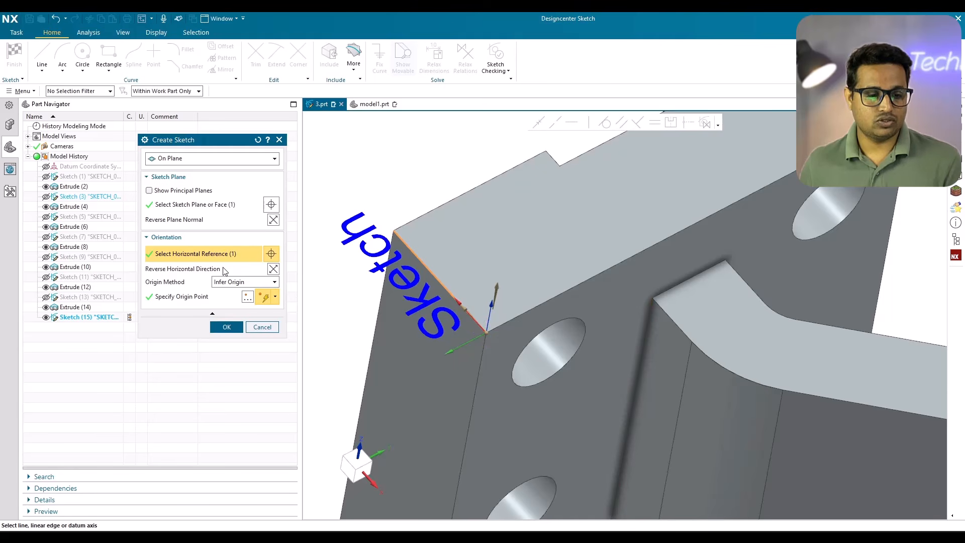
# - Reverse the sketch's horizontal direction and place its origin at the endpoint where the rib's upper edge starts to curve
pyautogui.click(272, 269)
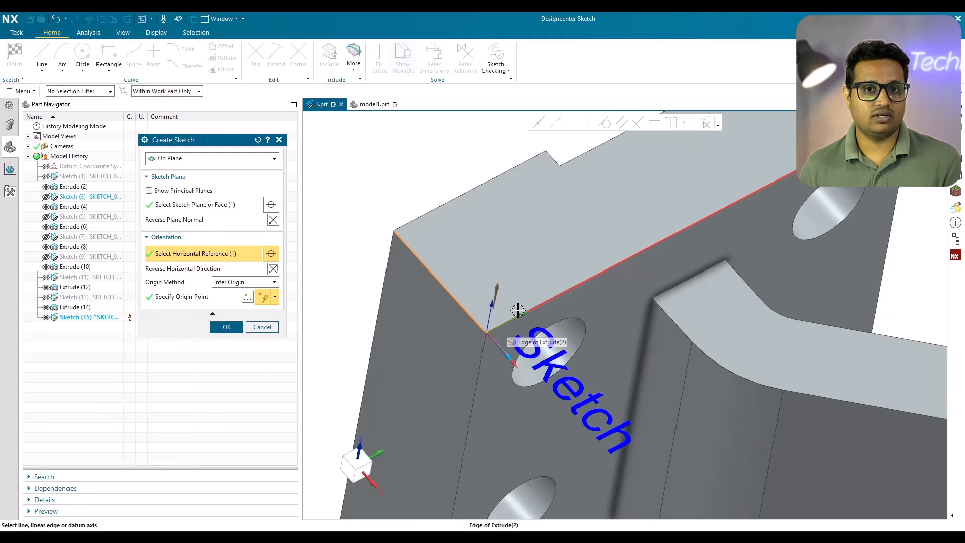
pyautogui.click(205, 299)
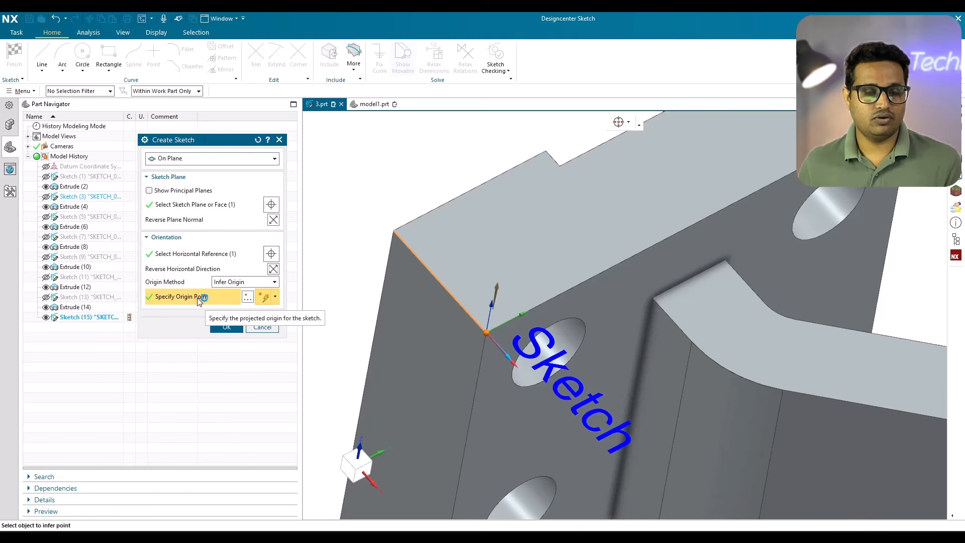
pyautogui.scroll(-2, 405, 284)
pyautogui.scroll(1, 595, 356)
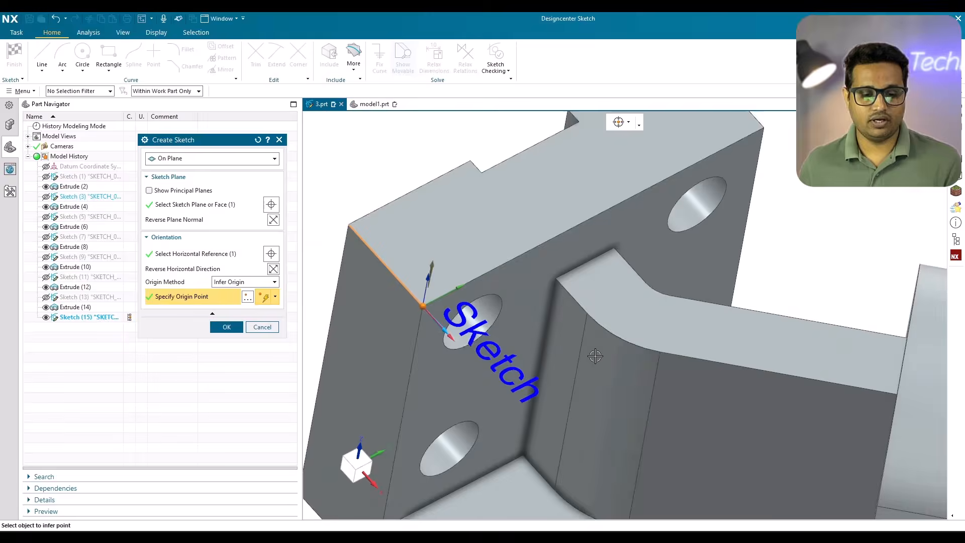
pyautogui.scroll(2, 595, 356)
pyautogui.click(582, 289)
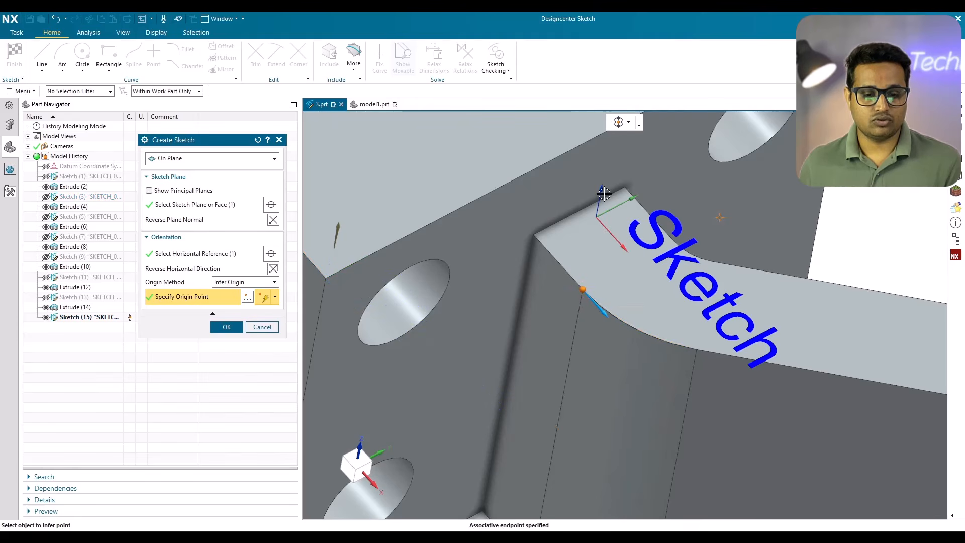
# - Create the sketch with this orientation and inspect its origin and axes relative to the rib
pyautogui.click(225, 327)
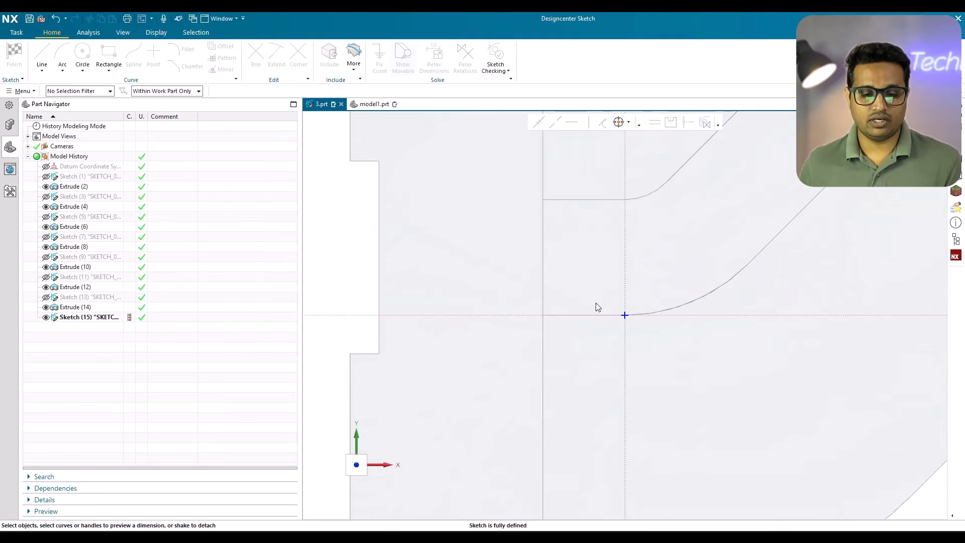
pyautogui.scroll(-4, 598, 307)
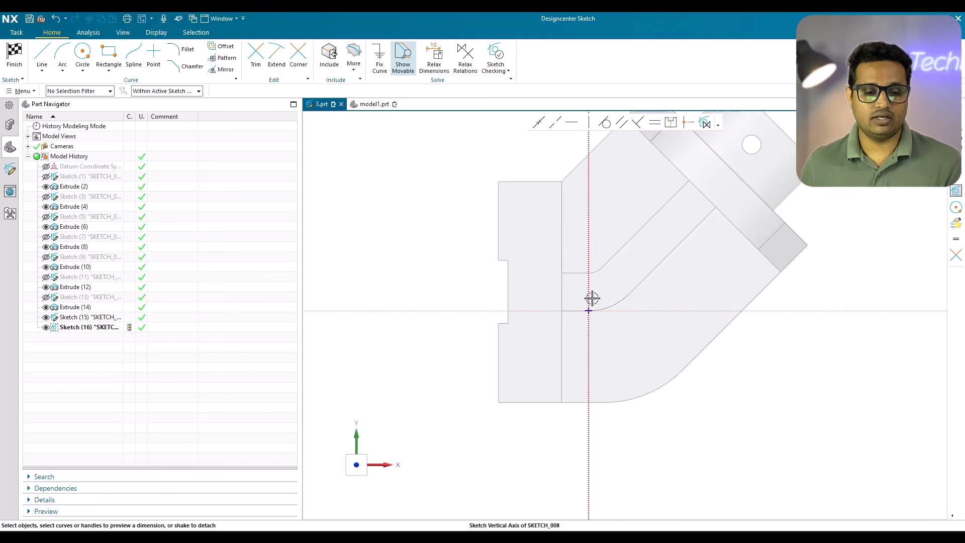
pyautogui.moveTo(592, 298)
pyautogui.mouseDown(button='middle')
pyautogui.moveTo(588, 239)
pyautogui.moveTo(560, 258)
pyautogui.mouseUp(button='middle')
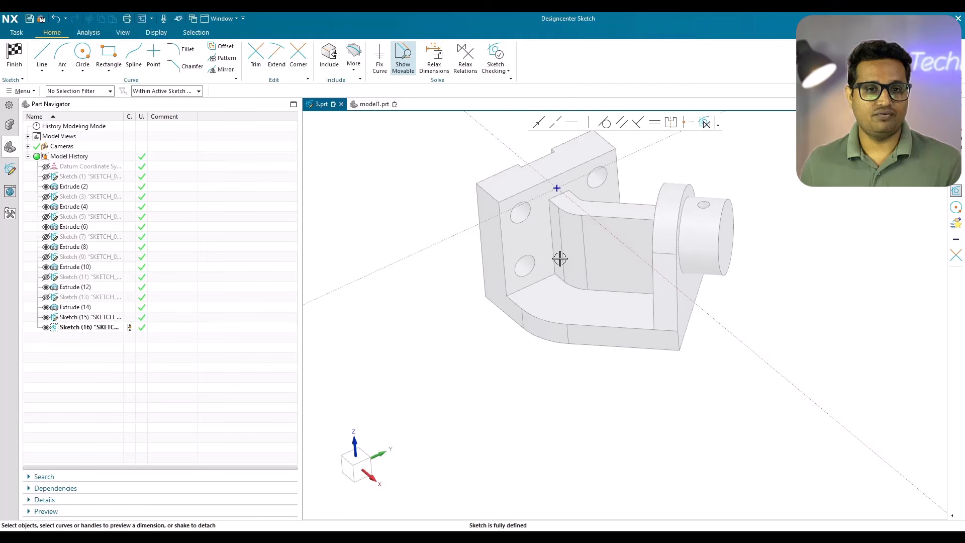
# - In model1.prt, show the principal planes and create an On Plane sketch on the Right plane
pyautogui.click(369, 104)
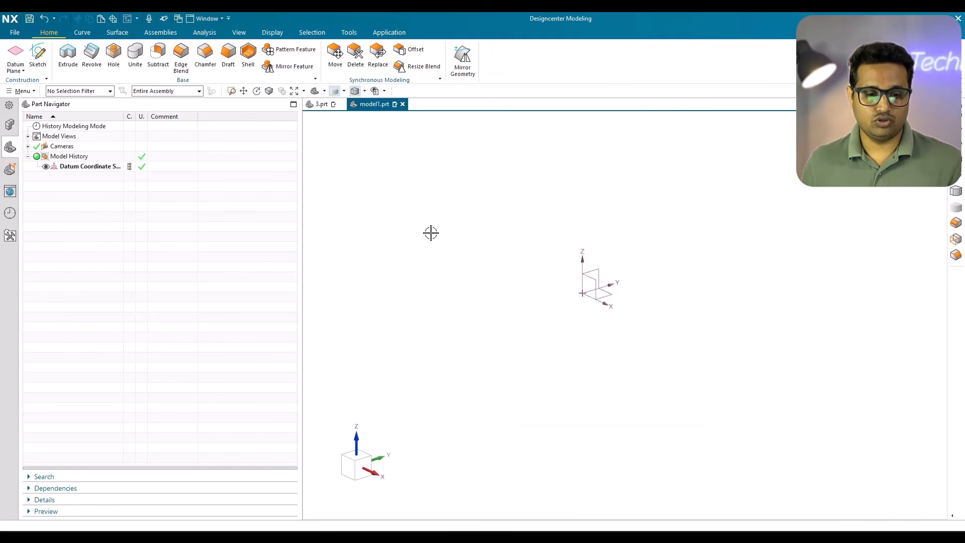
pyautogui.hotkey('ctrl', 'f')
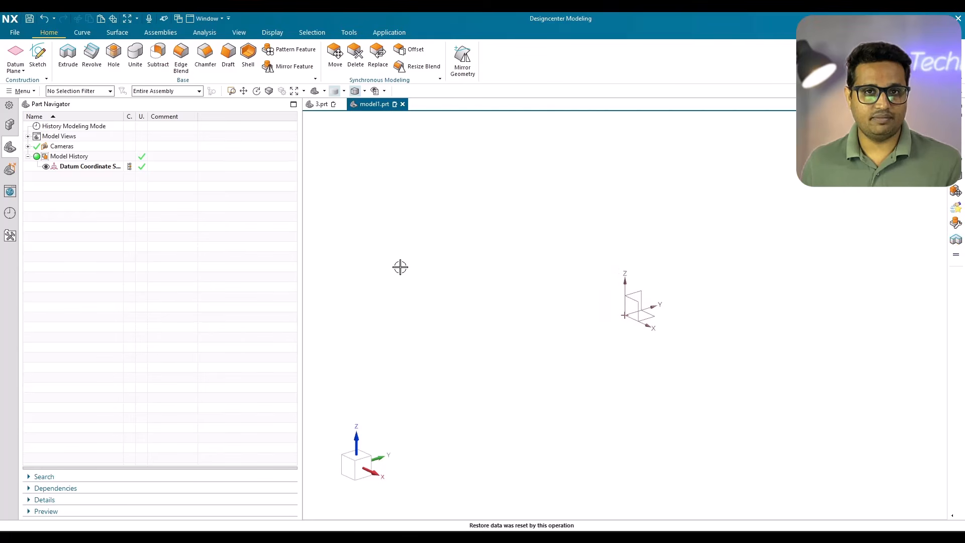
pyautogui.click(38, 53)
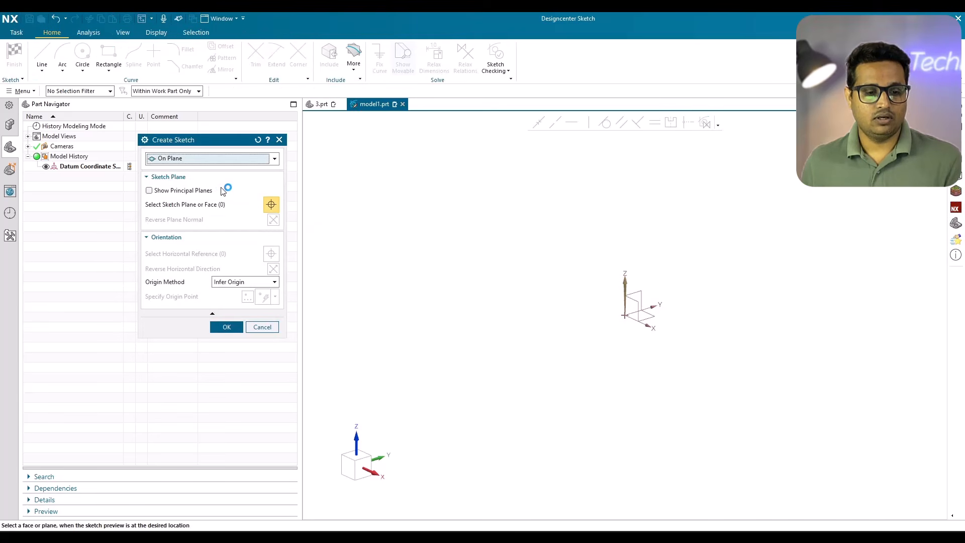
pyautogui.click(149, 190)
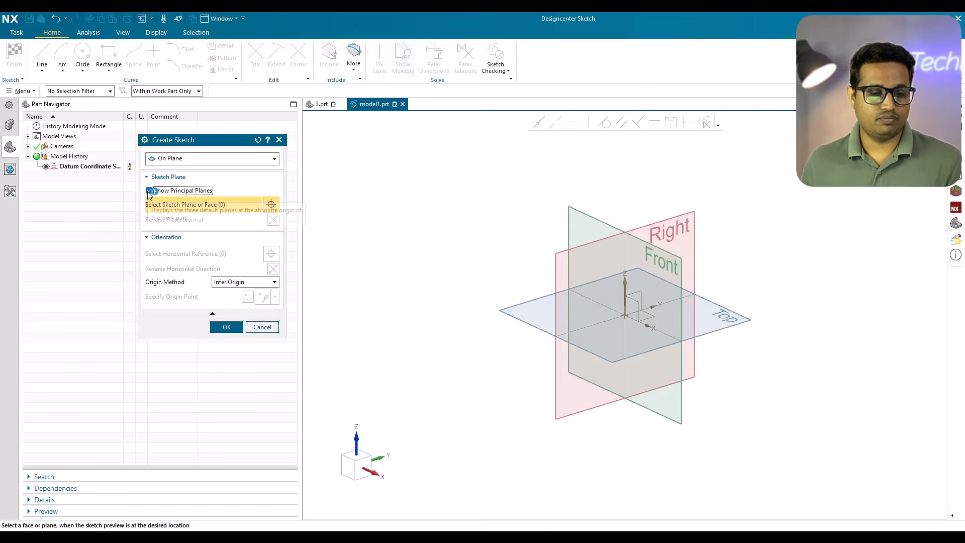
pyautogui.click(680, 219)
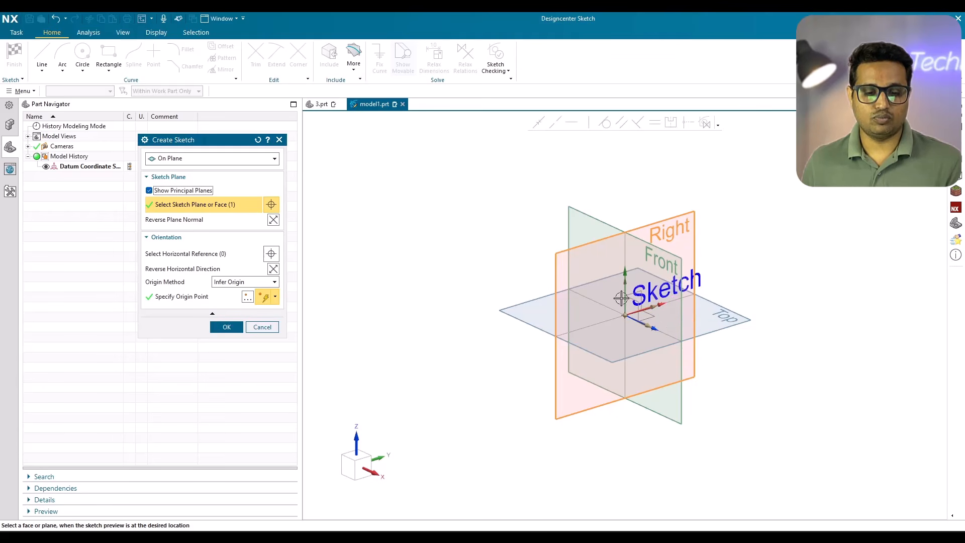
pyautogui.click(226, 326)
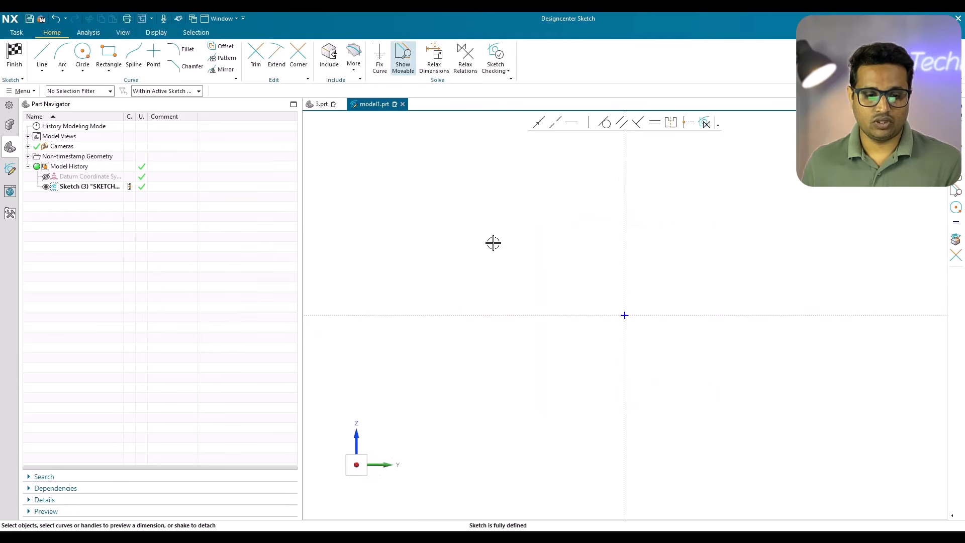
pyautogui.scroll(1, 493, 262)
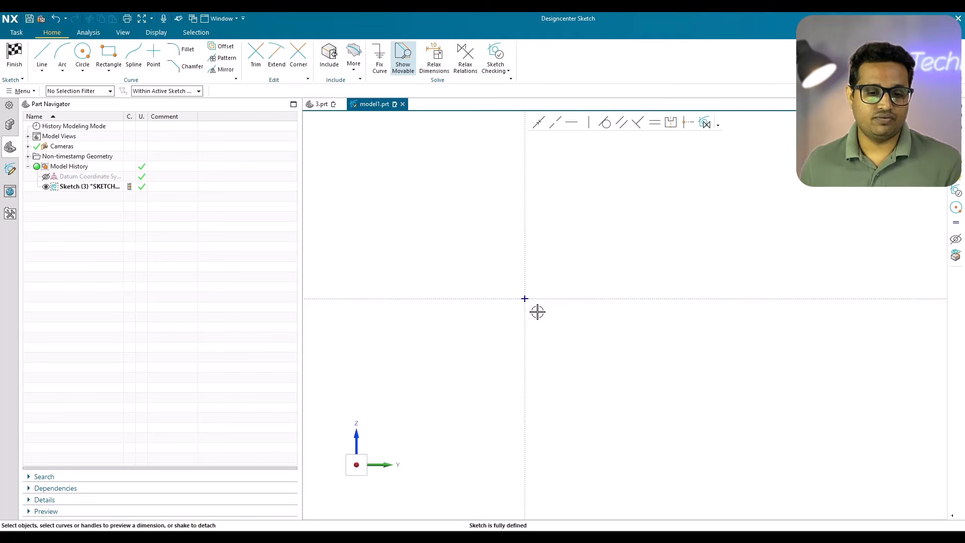
pyautogui.click(463, 260)
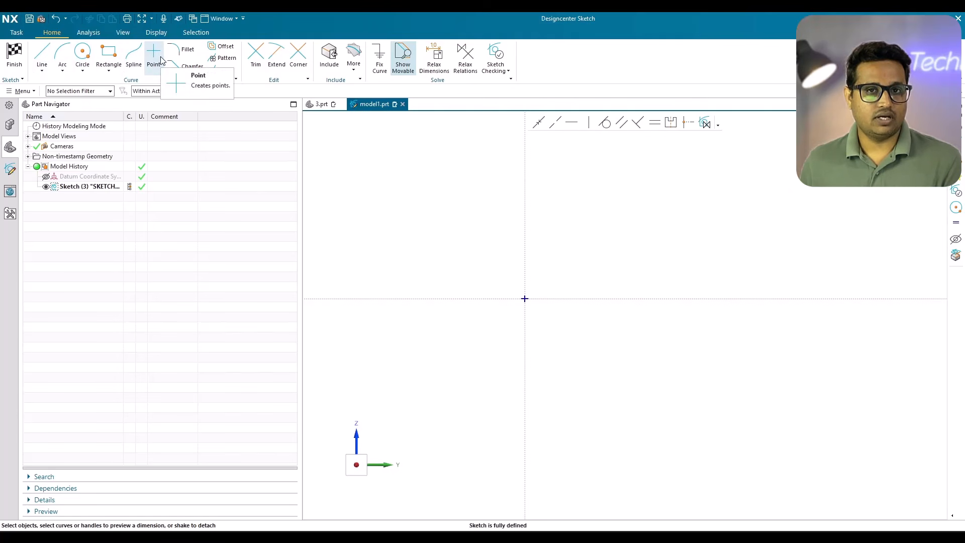
# - Draw a single diagonal line rising from the horizontal axis, on the negative side of the origin, and end the line chain
pyautogui.click(45, 56)
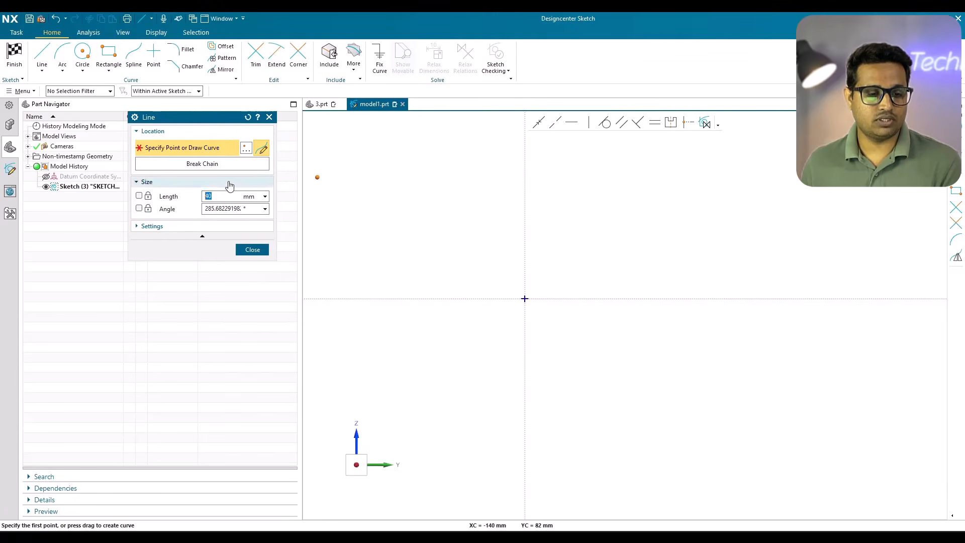
pyautogui.click(371, 299)
pyautogui.click(490, 166)
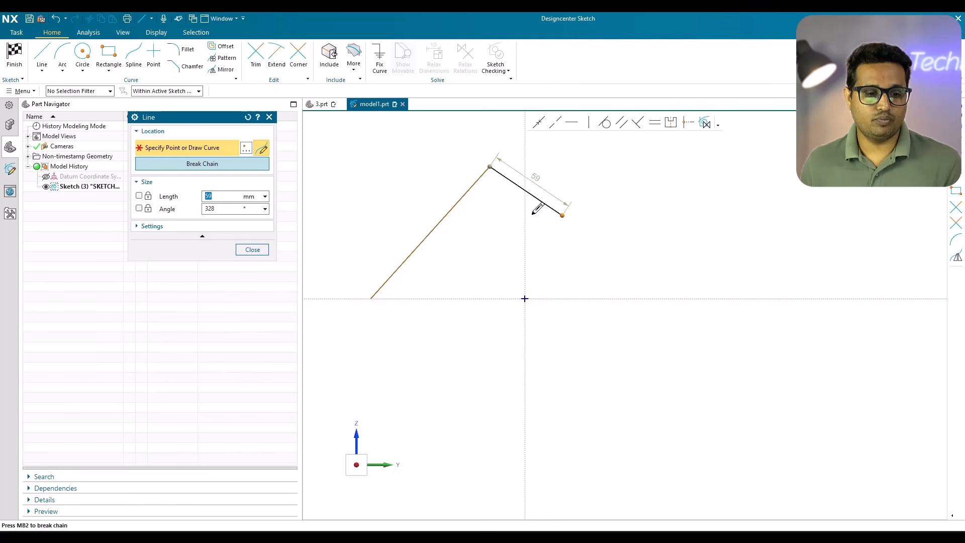
pyautogui.click(228, 165)
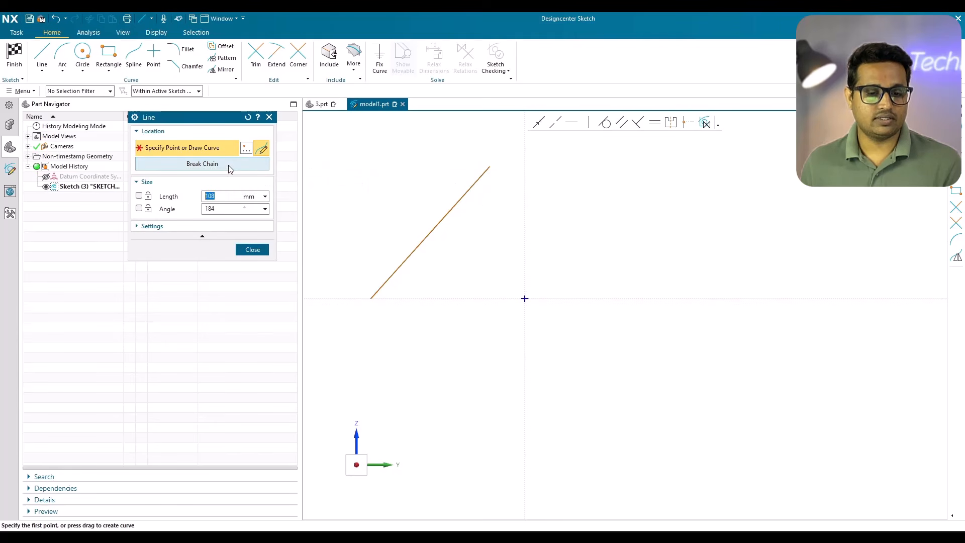
pyautogui.click(253, 249)
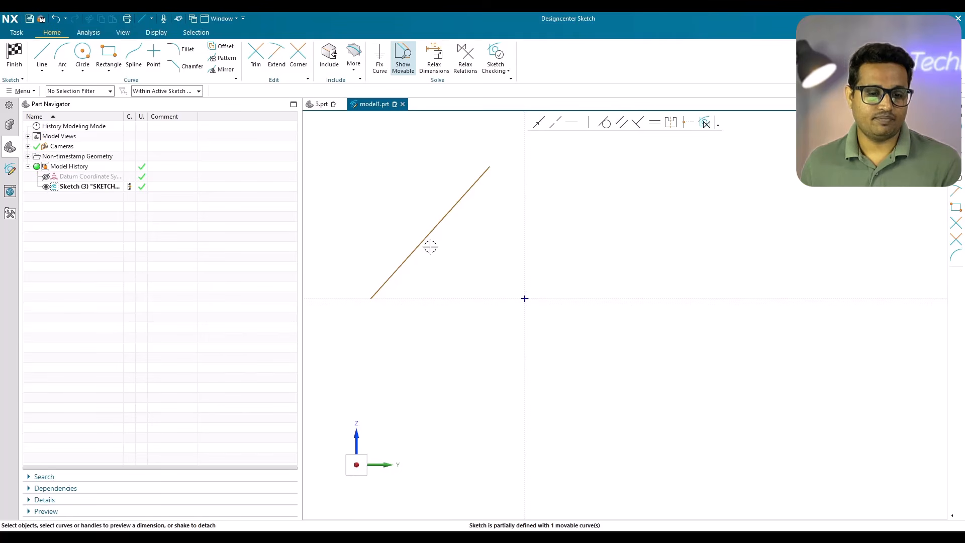
# - Delete the diagonal line from the sketch
pyautogui.scroll(-1, 425, 184)
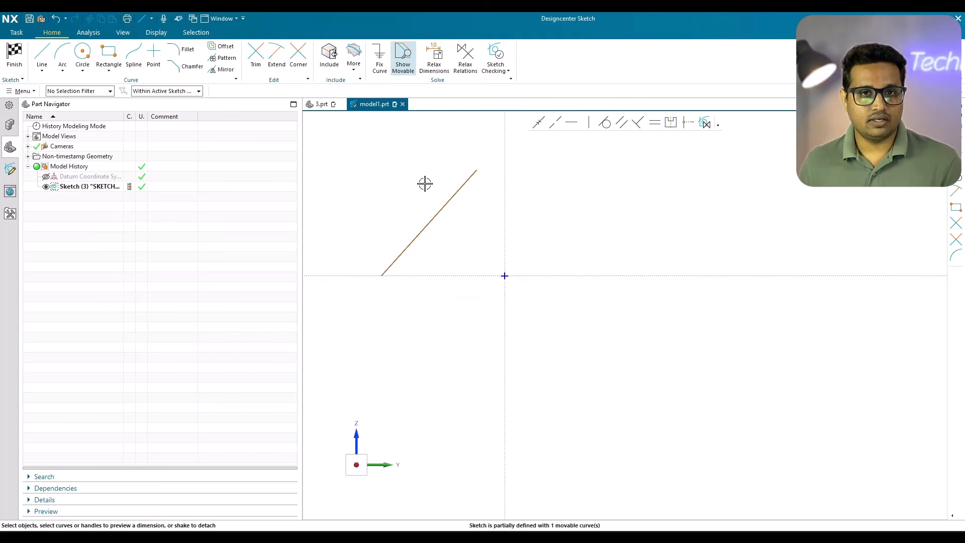
pyautogui.click(452, 197)
pyautogui.press('Delete')
pyautogui.hotkey('ctrl', 'q')
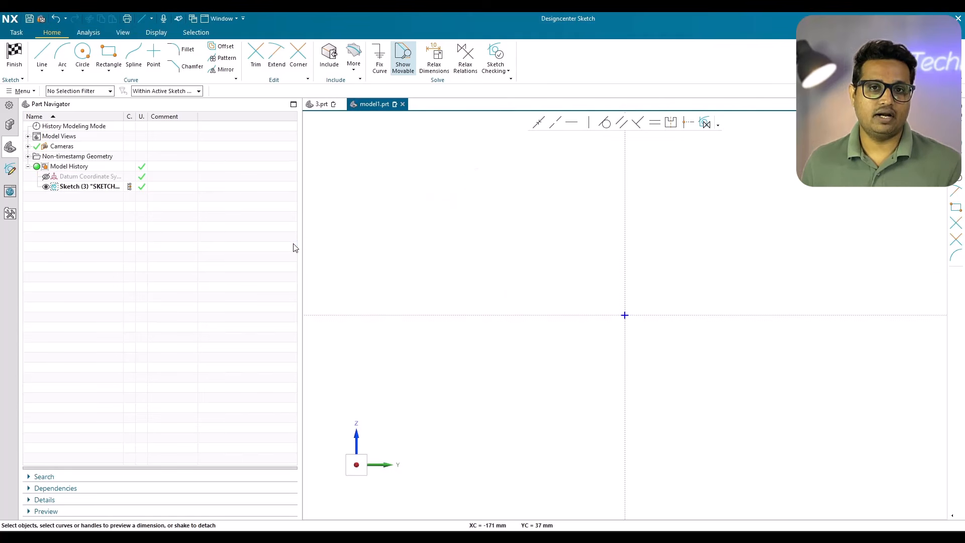
# - Draw a corner-to-corner rectangle about 51 mm wide and 43 mm high across the horizontal axis, on the negative side of the origin
pyautogui.click(42, 71)
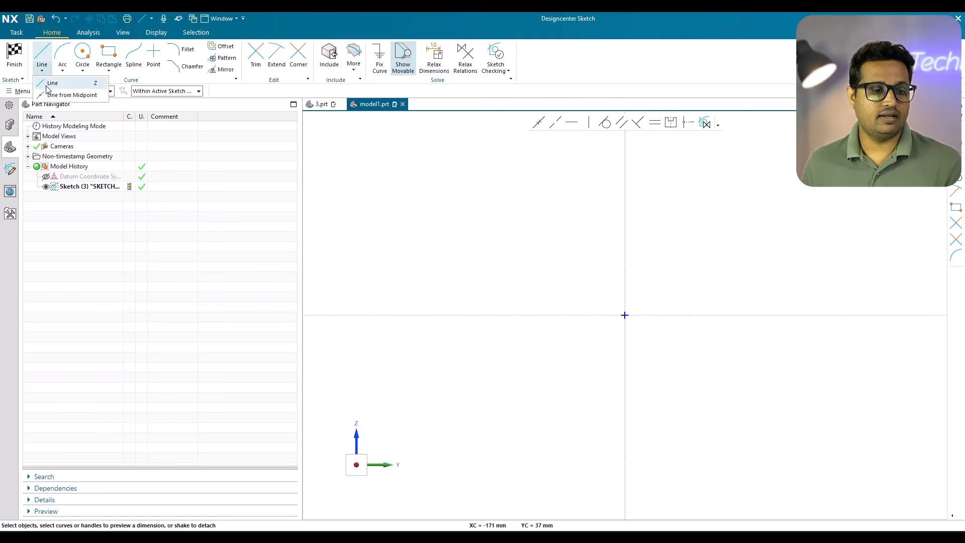
pyautogui.press('r')
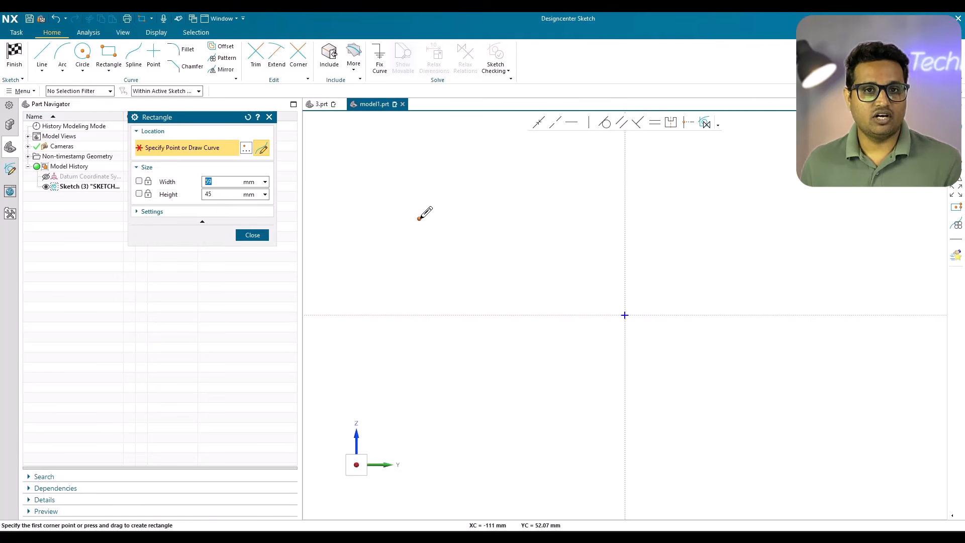
pyautogui.click(442, 256)
pyautogui.click(537, 336)
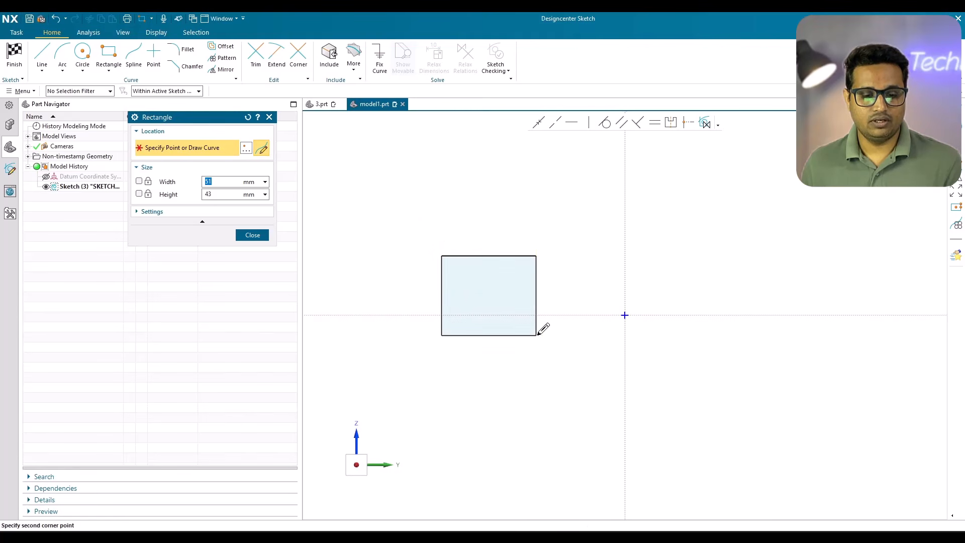
pyautogui.click(252, 234)
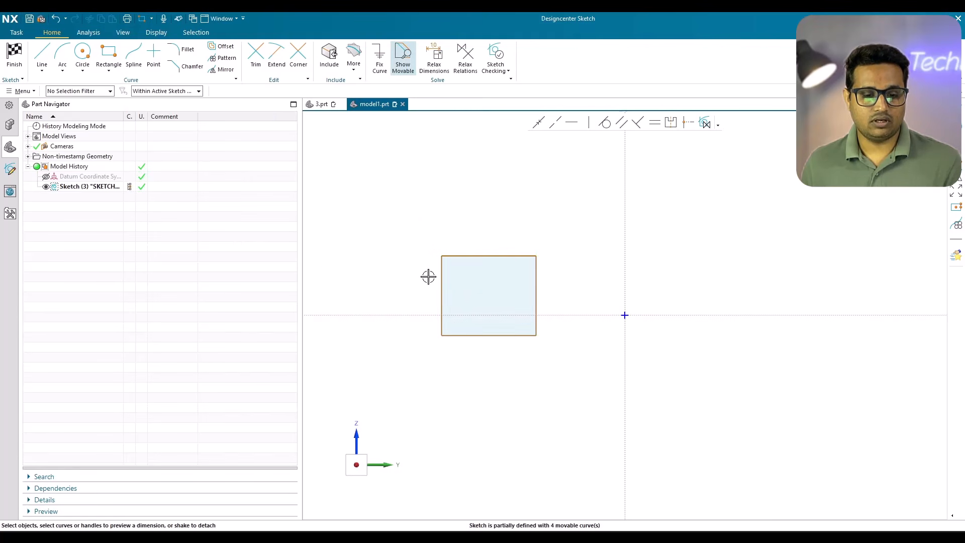
# - Draw a horizontal Line from Midpoint about 40 mm long, centred on the rectangle edge nearest the origin, and select it to inspect its symmetry
pyautogui.click(41, 71)
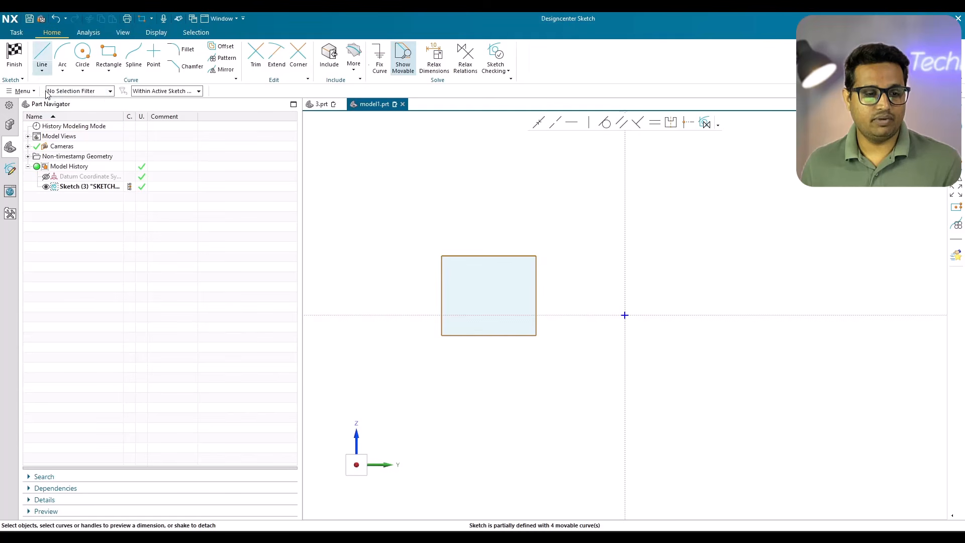
pyautogui.click(47, 95)
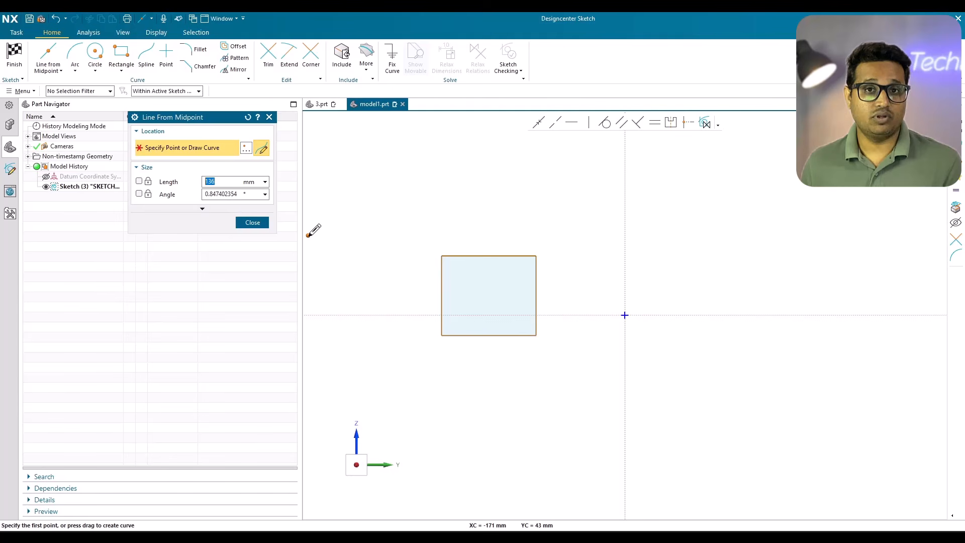
pyautogui.click(536, 281)
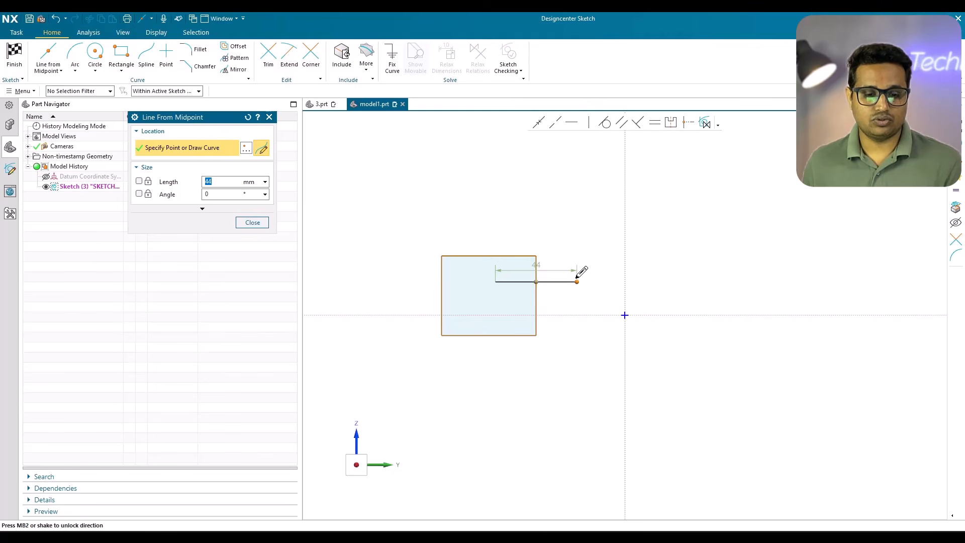
pyautogui.click(573, 278)
pyautogui.click(252, 222)
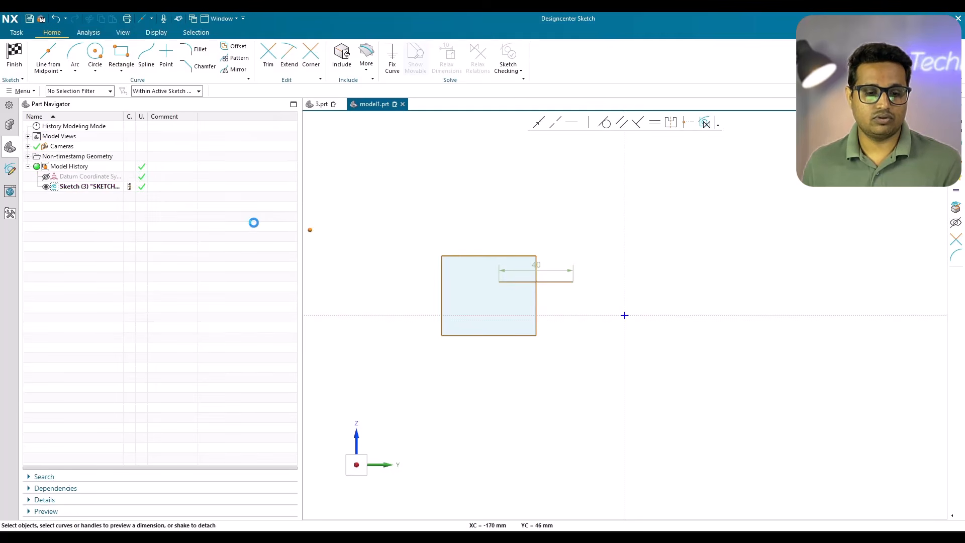
pyautogui.click(554, 285)
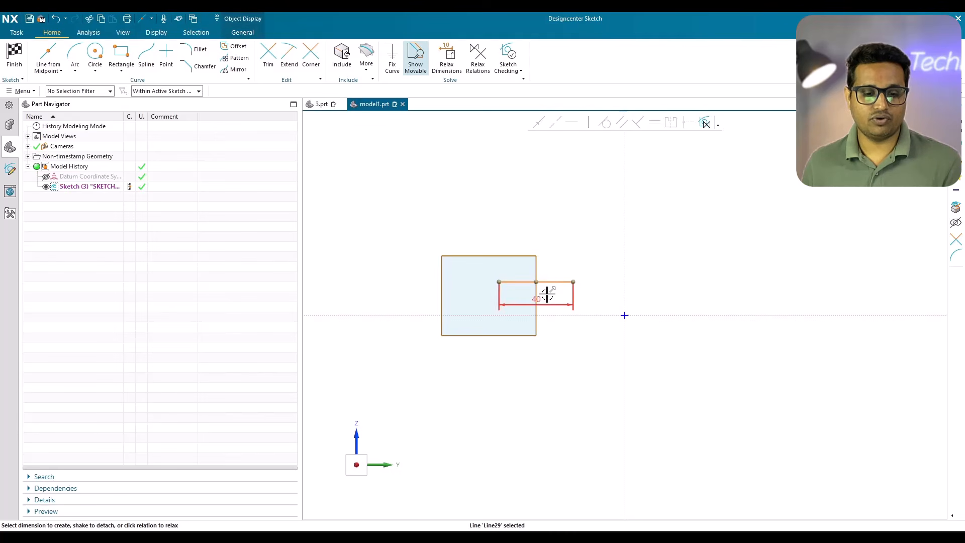
pyautogui.scroll(-3, 558, 286)
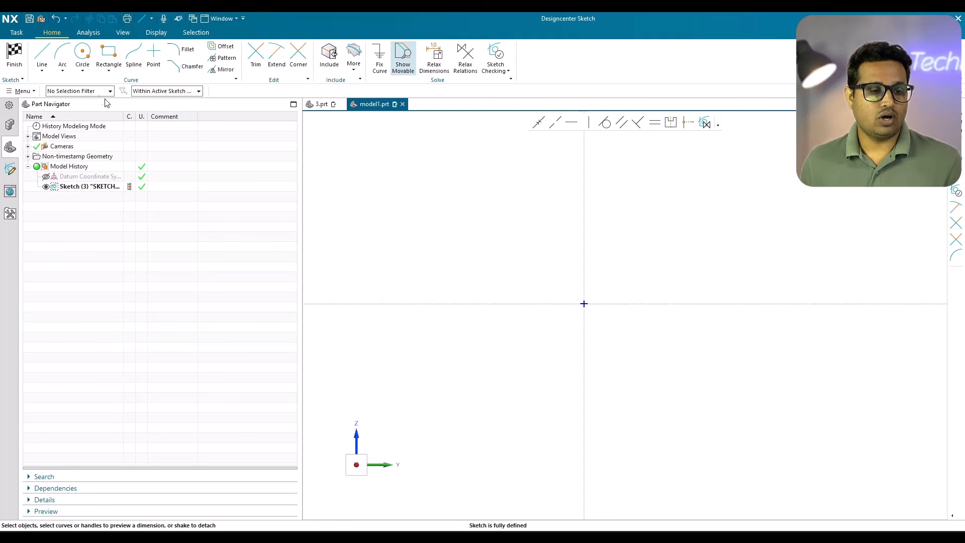
# - Draw a three-point arc from the sketch origin to a point above the horizontal axis on the negative side, bulging toward the axis
pyautogui.click(62, 55)
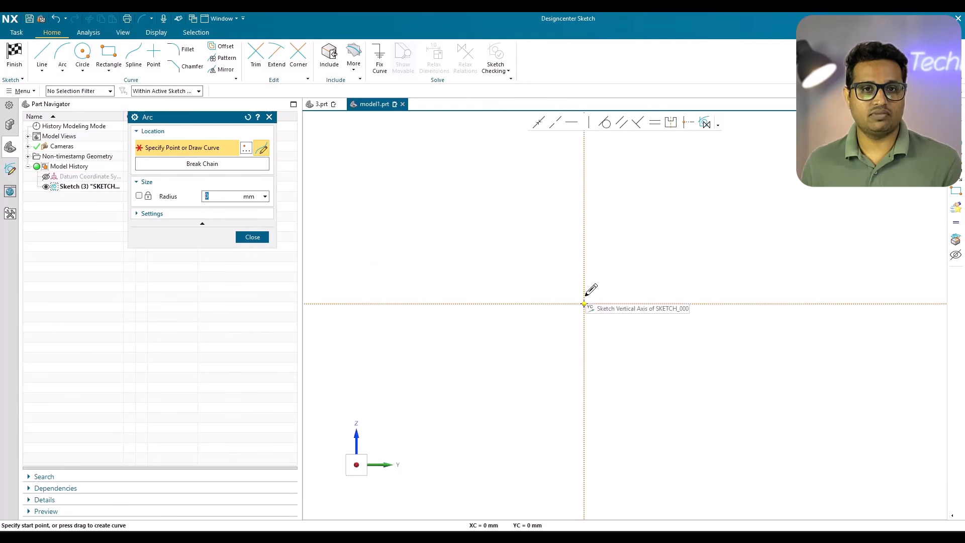
pyautogui.click(584, 302)
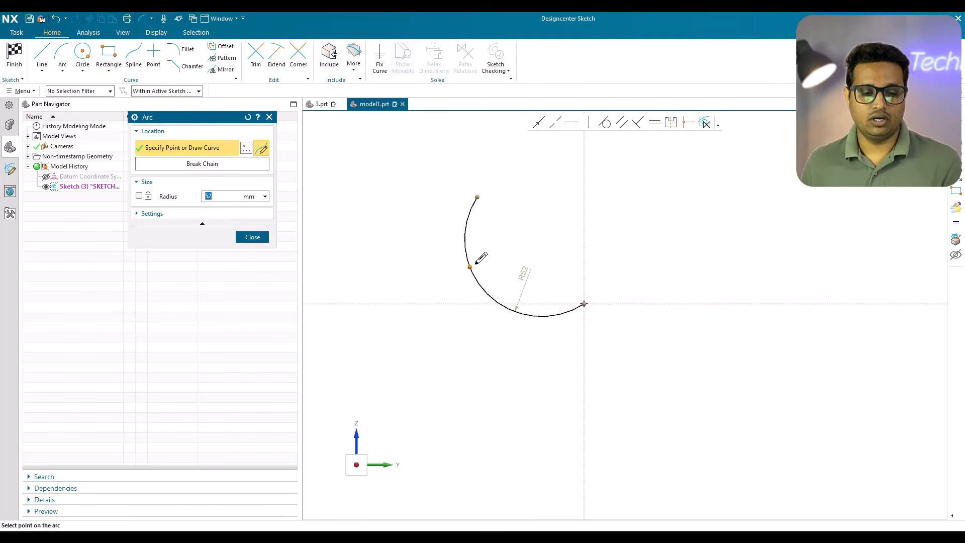
pyautogui.click(491, 254)
pyautogui.click(252, 237)
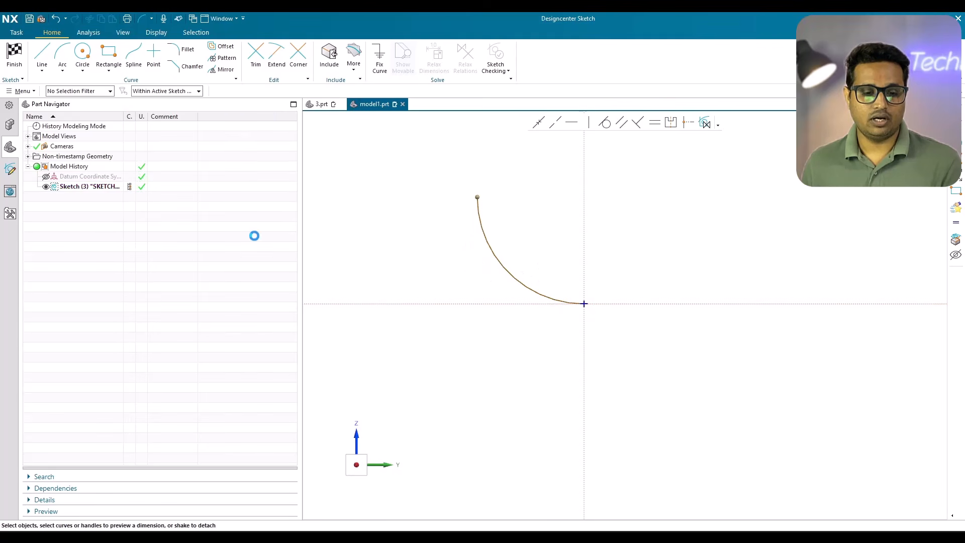
# - Draw an Arc from Center of about 180 mm radius and 105° sweep, centred on the positive horizontal axis and arching above it
pyautogui.click(62, 71)
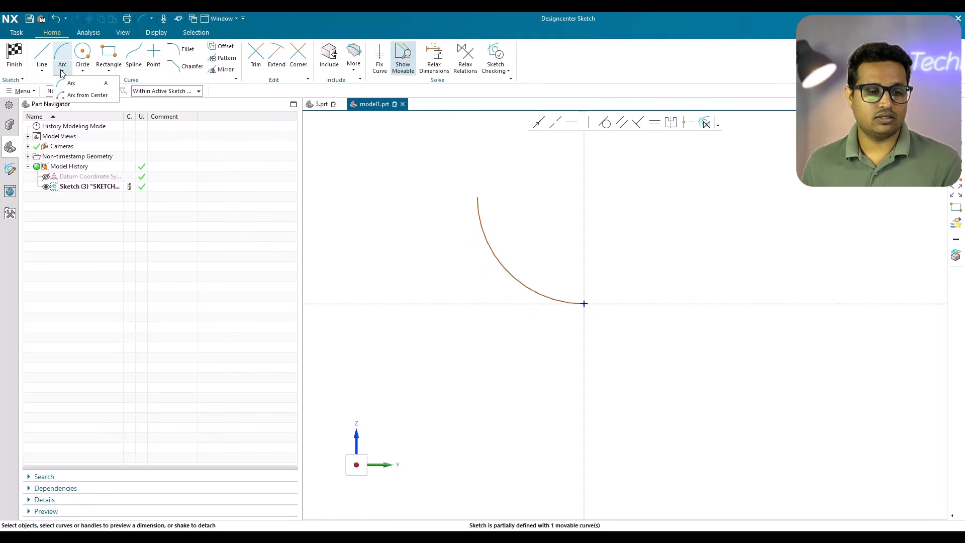
pyautogui.click(71, 97)
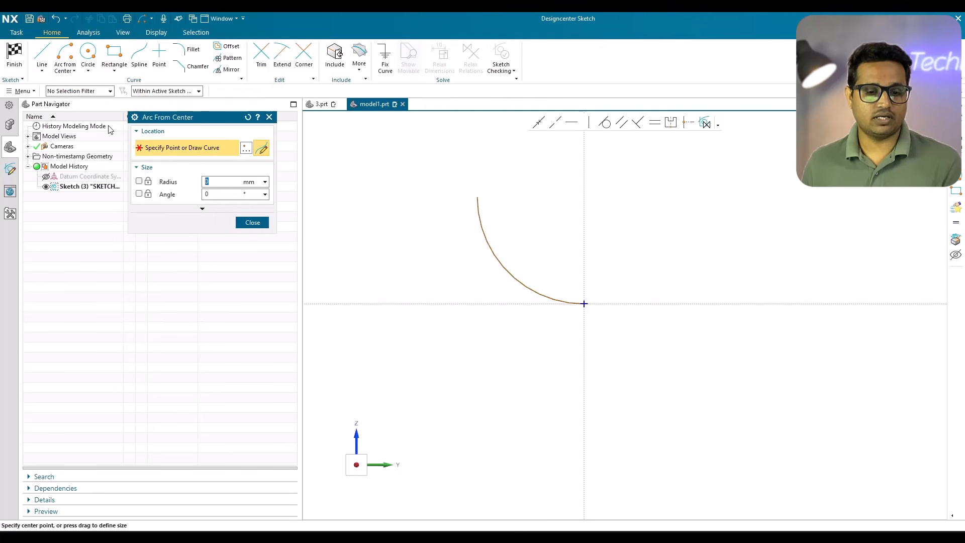
pyautogui.scroll(-3, 380, 262)
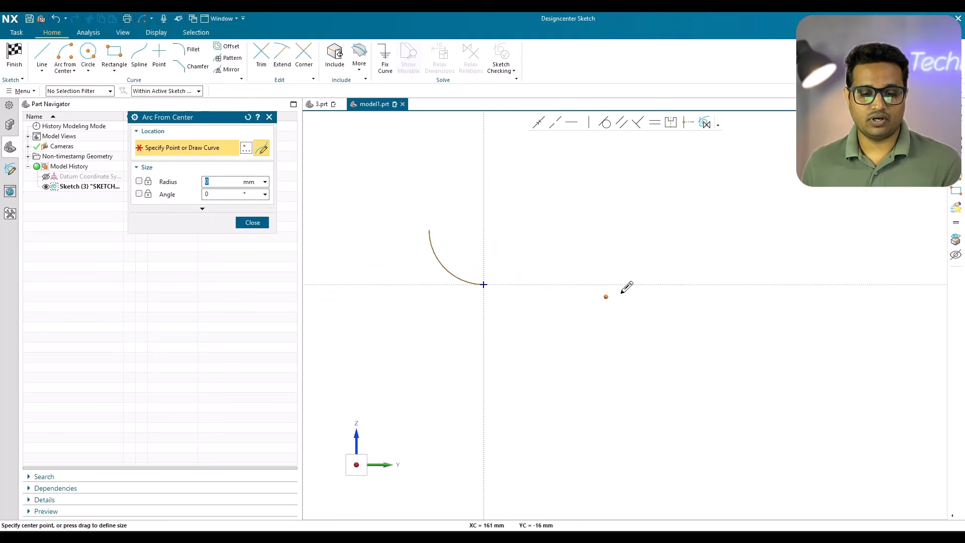
pyautogui.click(662, 284)
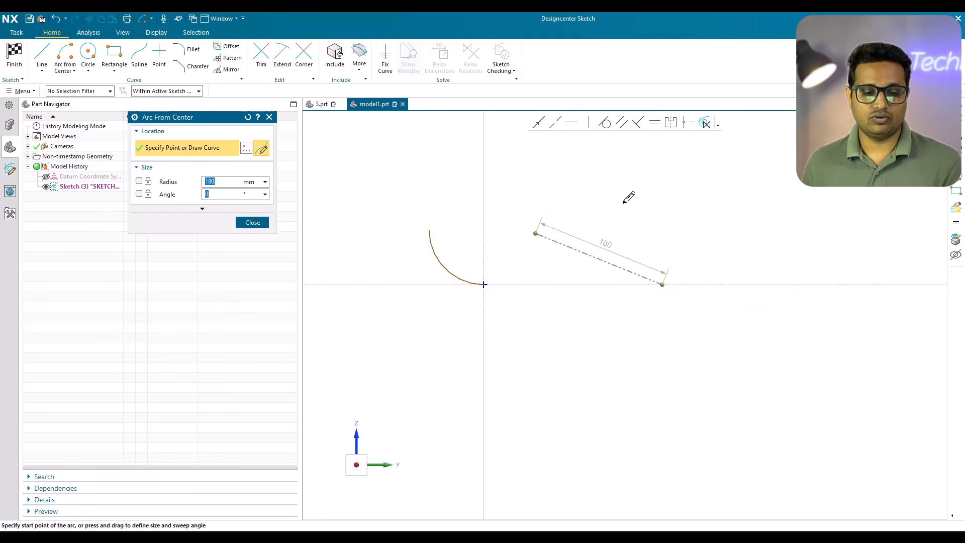
pyautogui.click(744, 175)
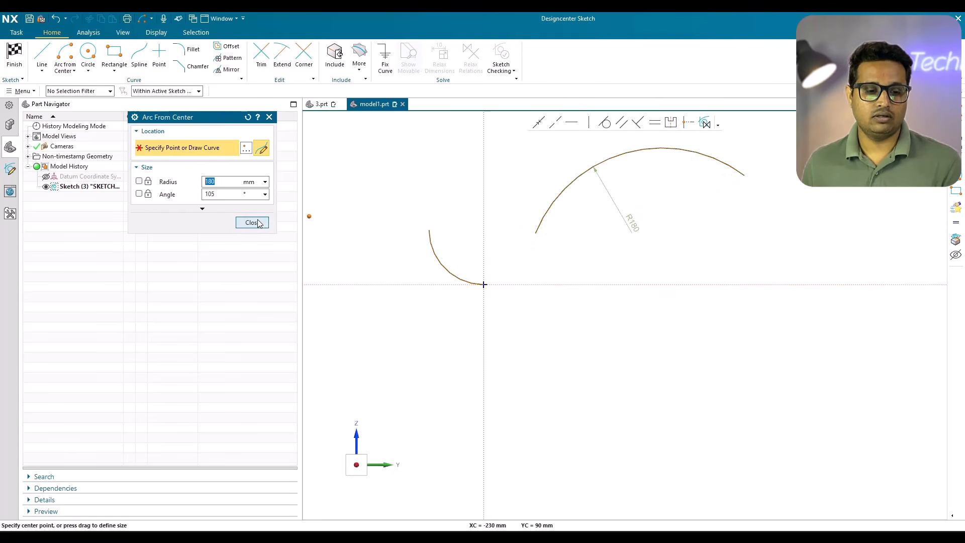
pyautogui.click(251, 222)
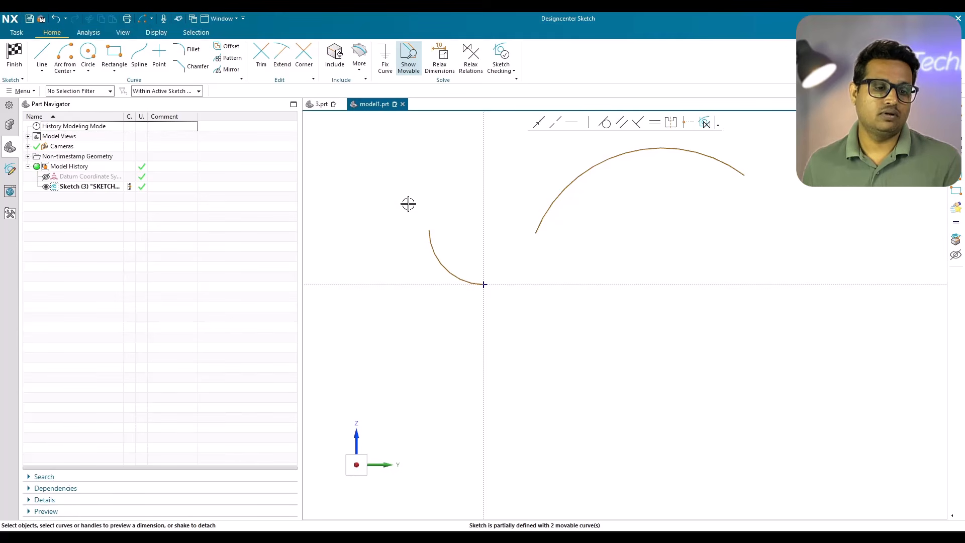
# - Draw a corner-to-corner rectangle about 225 mm wide and 145 mm high below the horizontal axis, under the large arc
pyautogui.click(120, 76)
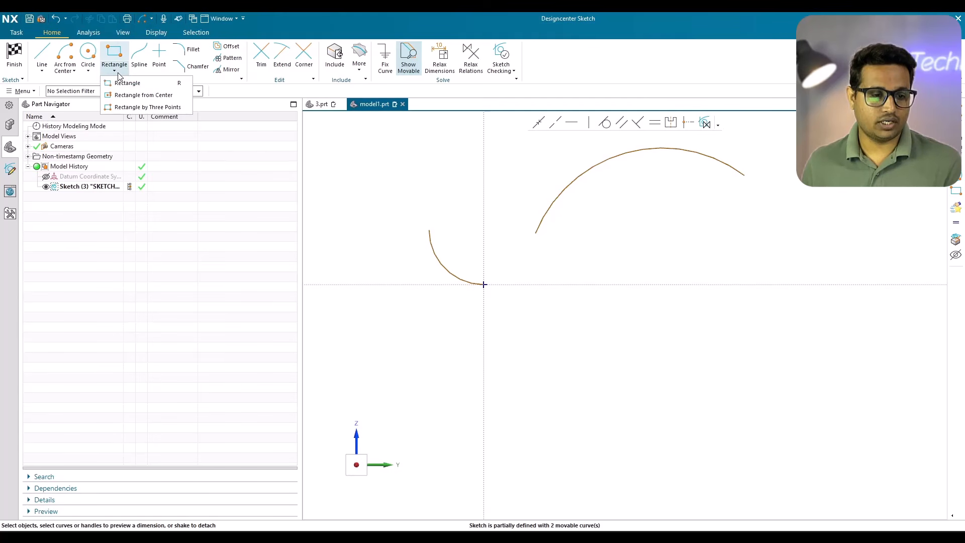
pyautogui.click(121, 83)
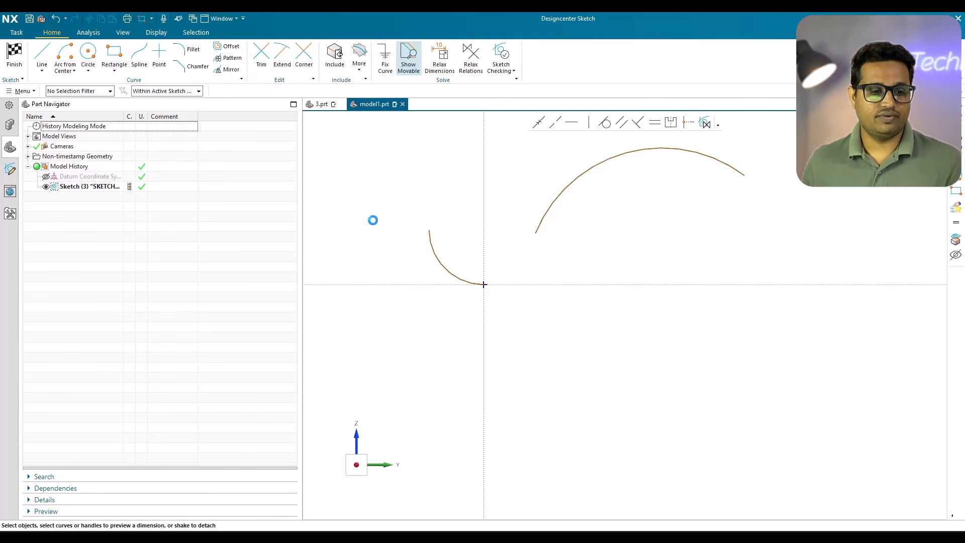
pyautogui.scroll(-2, 439, 194)
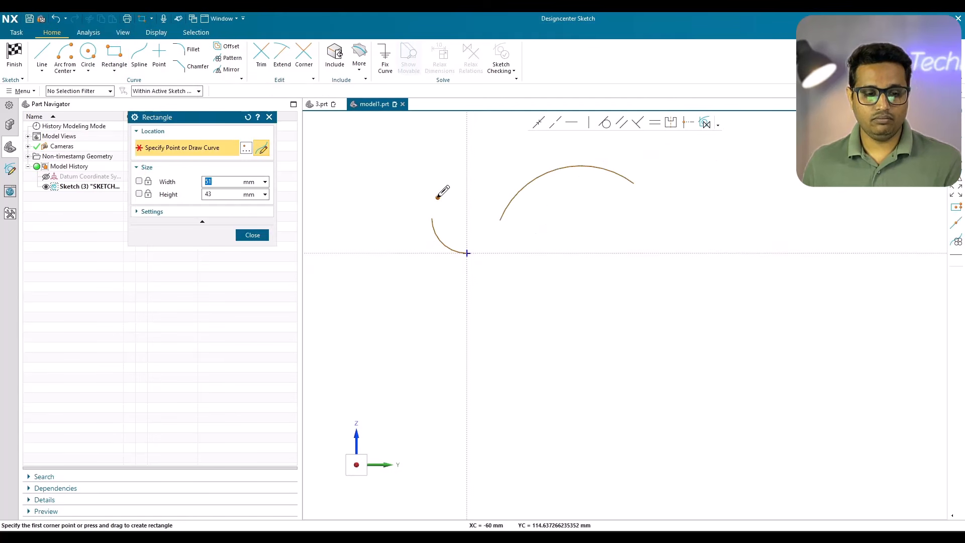
pyautogui.click(529, 288)
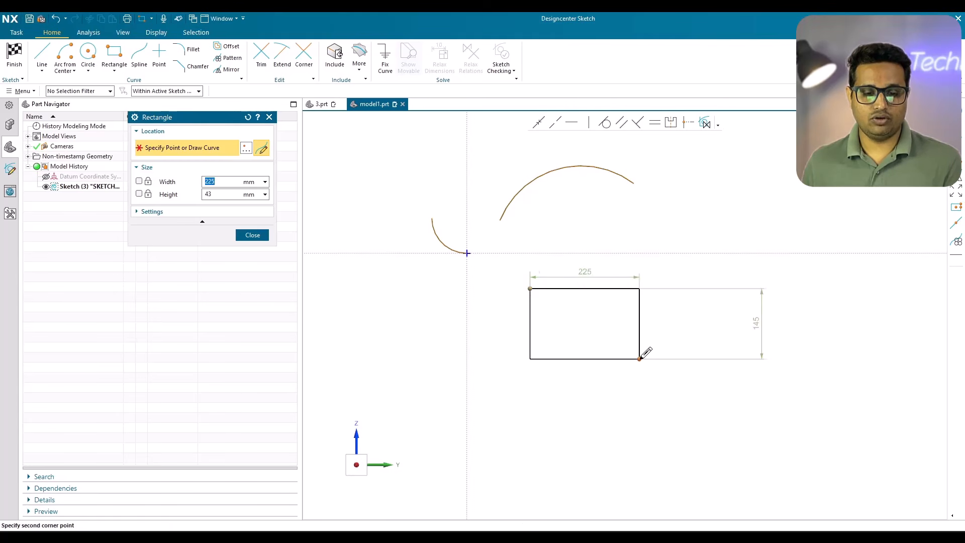
pyautogui.click(640, 358)
pyautogui.click(261, 236)
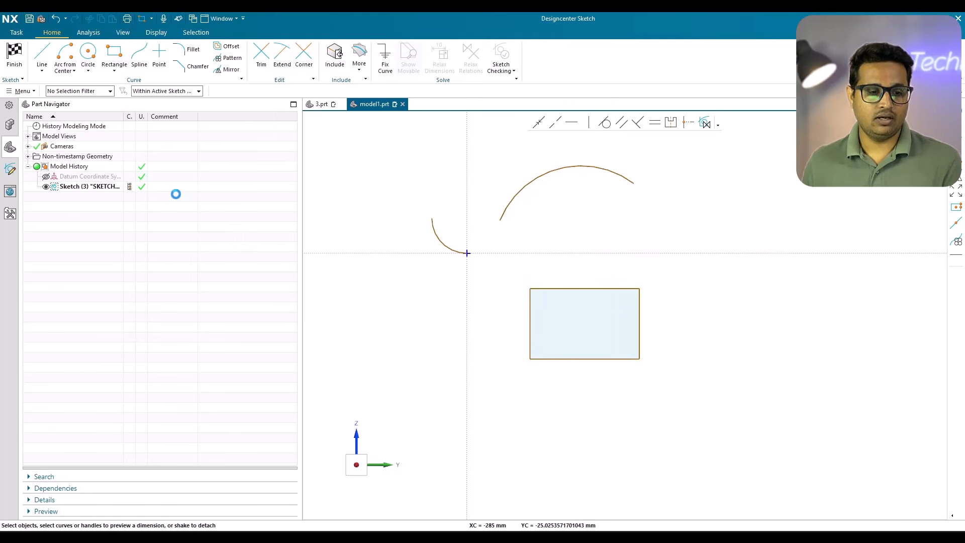
# - Draw a Rectangle from Center about 340 mm wide and 270 mm high, centred on the horizontal axis beyond the large arc
pyautogui.click(109, 71)
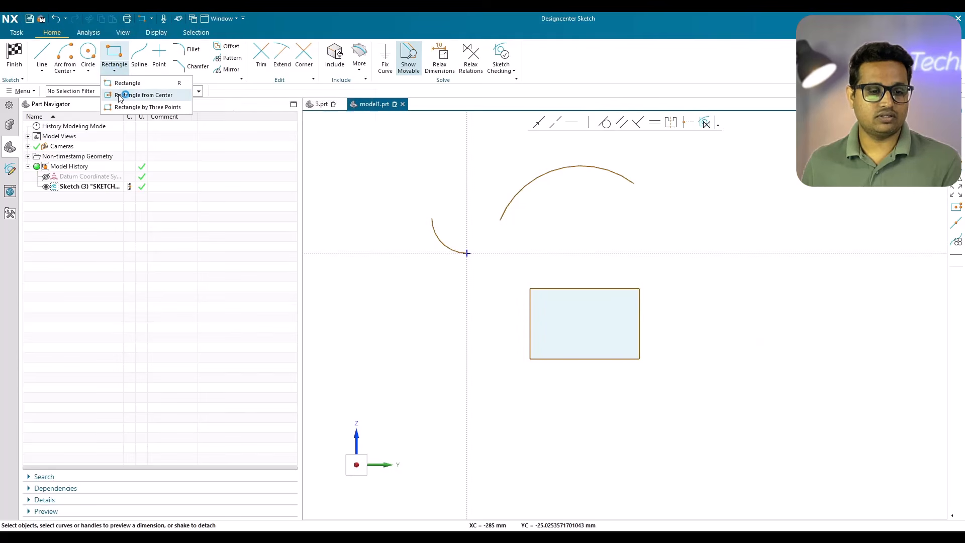
pyautogui.click(123, 93)
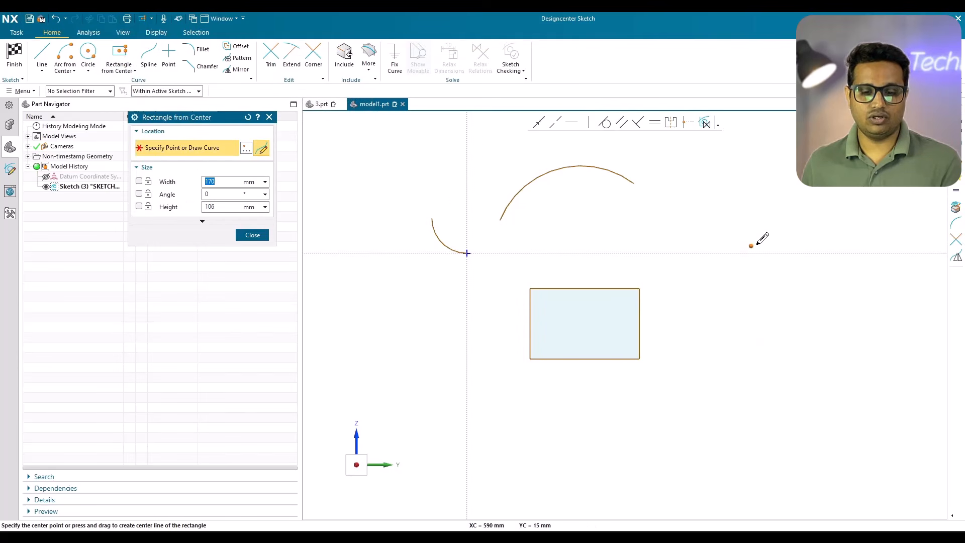
pyautogui.moveTo(763, 252); pyautogui.dragTo(846, 253)
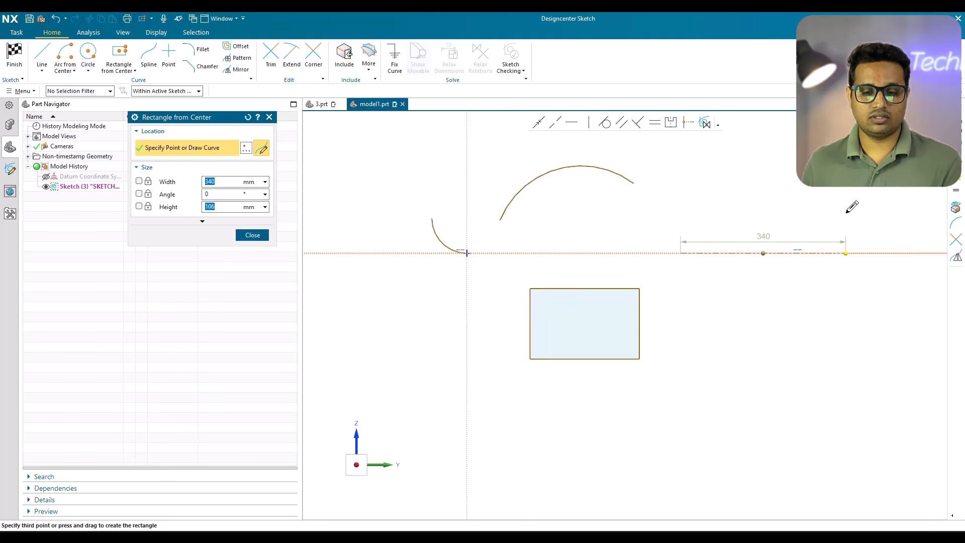
pyautogui.click(845, 187)
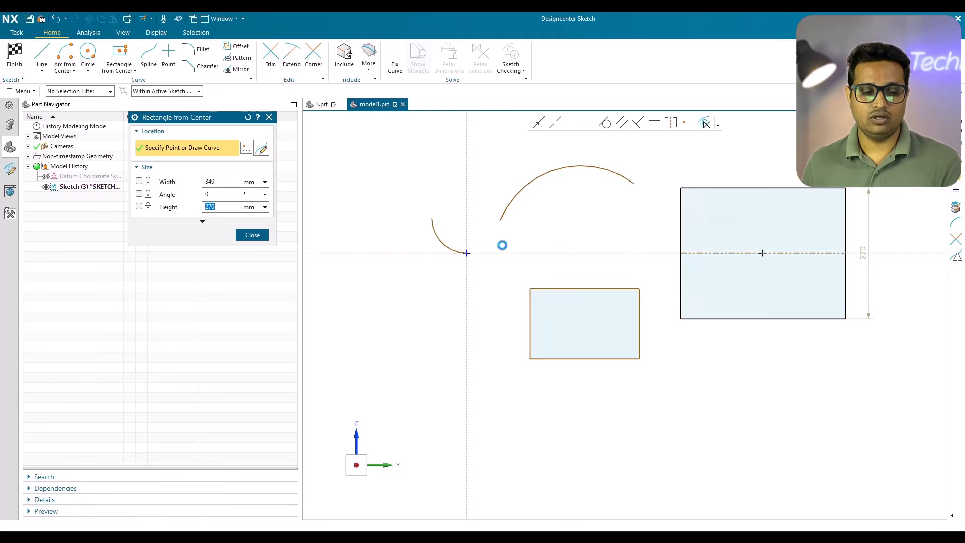
pyautogui.click(270, 236)
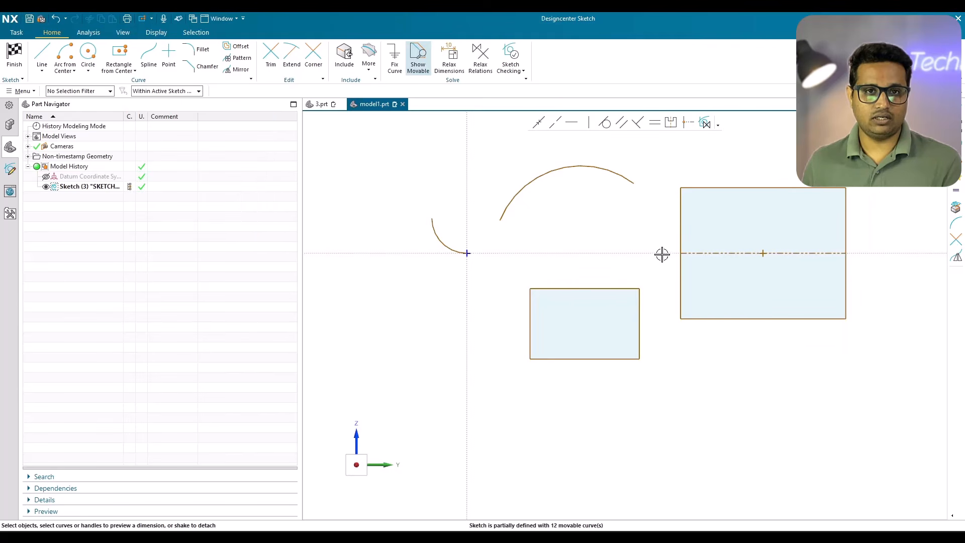
# - Draw a Rectangle by Three Points about 600 mm wide and 180 mm high, below and beyond the centred rectangle
pyautogui.click(120, 71)
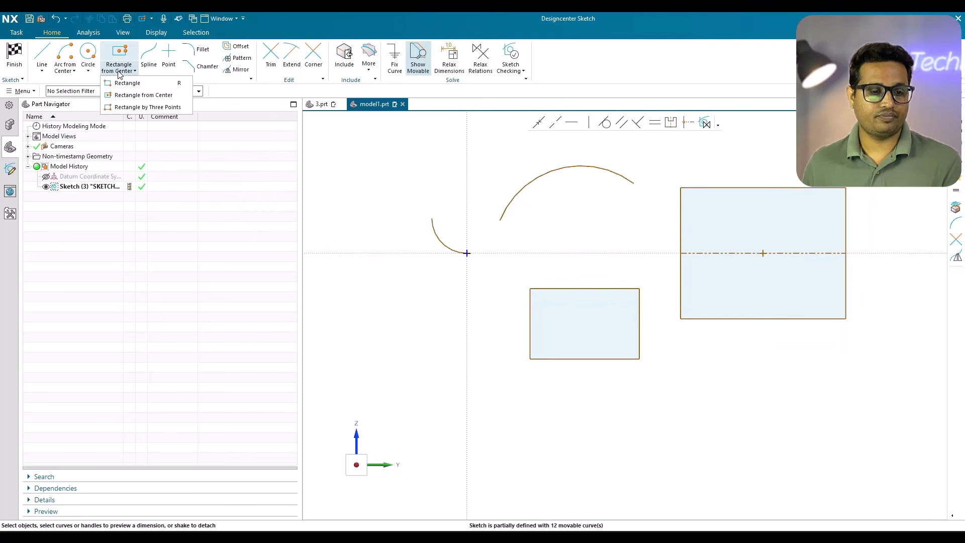
pyautogui.click(132, 108)
pyautogui.scroll(-2, 421, 171)
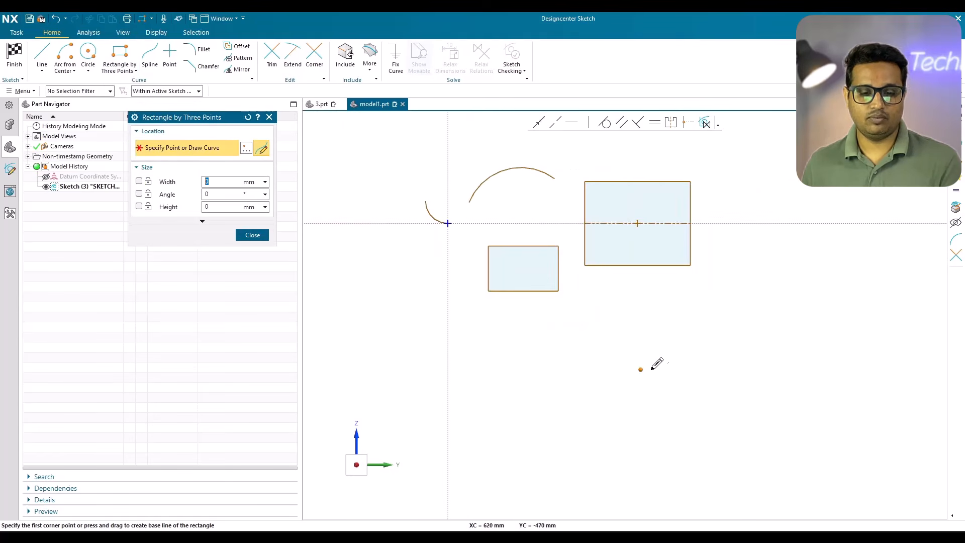
pyautogui.click(677, 335)
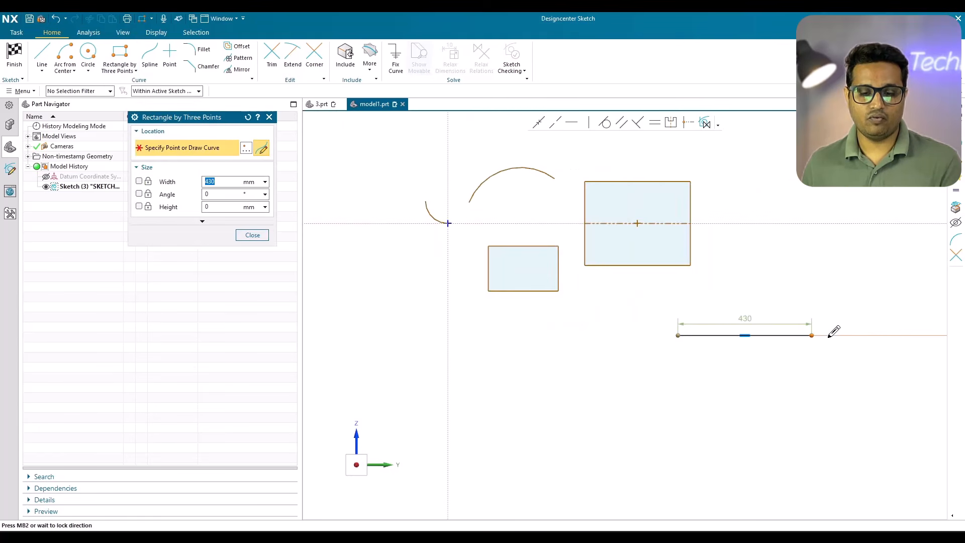
pyautogui.click(864, 336)
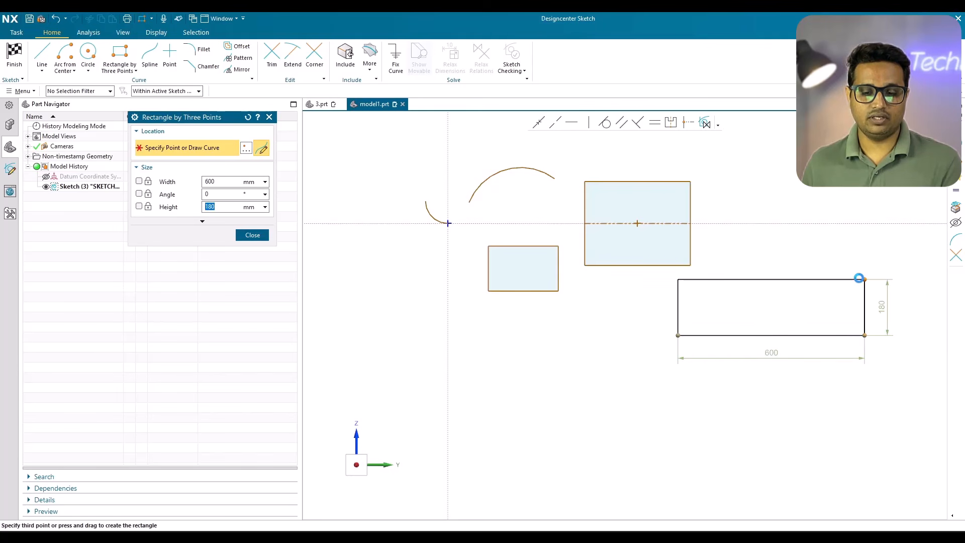
pyautogui.click(859, 278)
pyautogui.click(256, 235)
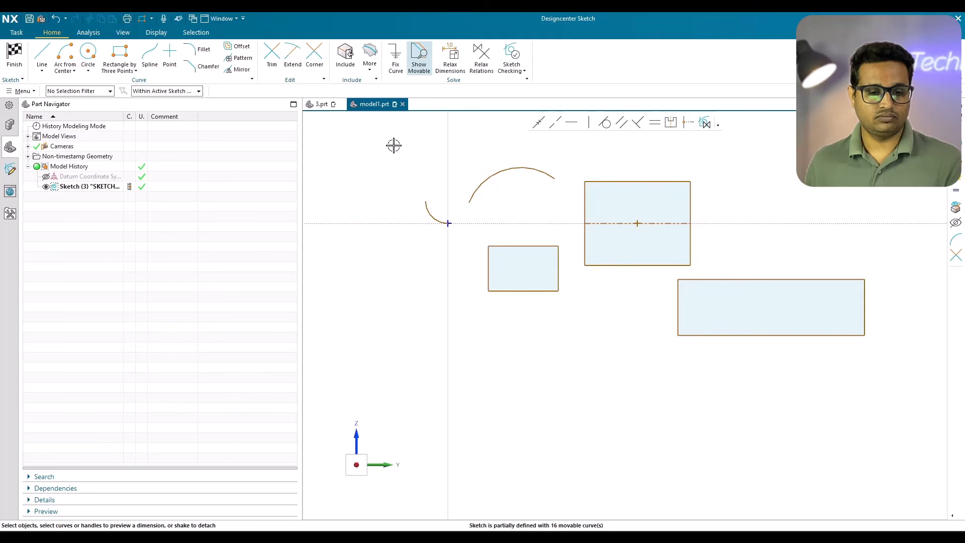
# - Delete all the arcs and rectangles from the sketch and fit the view
pyautogui.scroll(-2, 394, 145)
pyautogui.moveTo(382, 125)
pyautogui.mouseDown()
pyautogui.moveTo(674, 303)
pyautogui.moveTo(825, 362)
pyautogui.mouseUp()
pyautogui.press('Delete')
pyautogui.hotkey('ctrl', 'f')
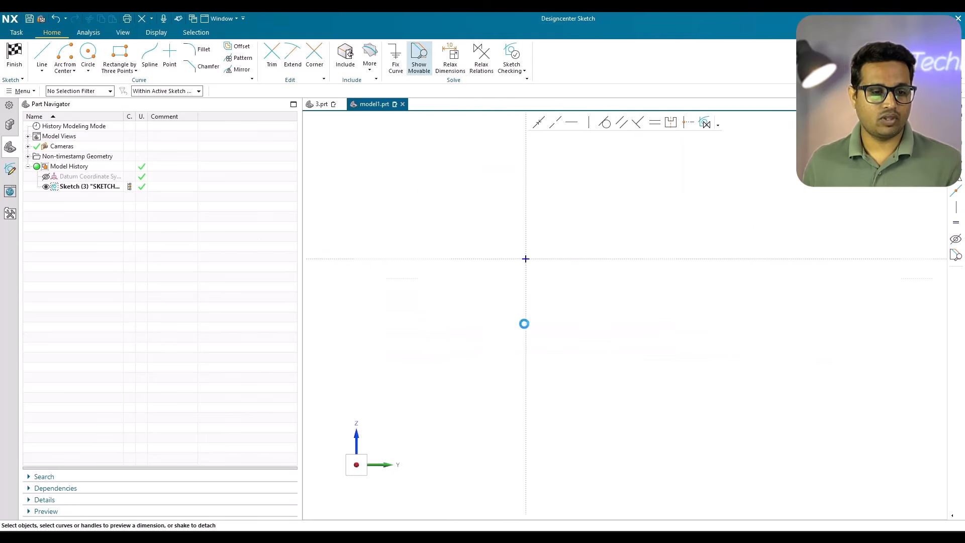
# - Draw a degree 3 Through Points spline with five points, starting on the negative horizontal axis and rising past the vertical axis
pyautogui.click(157, 62)
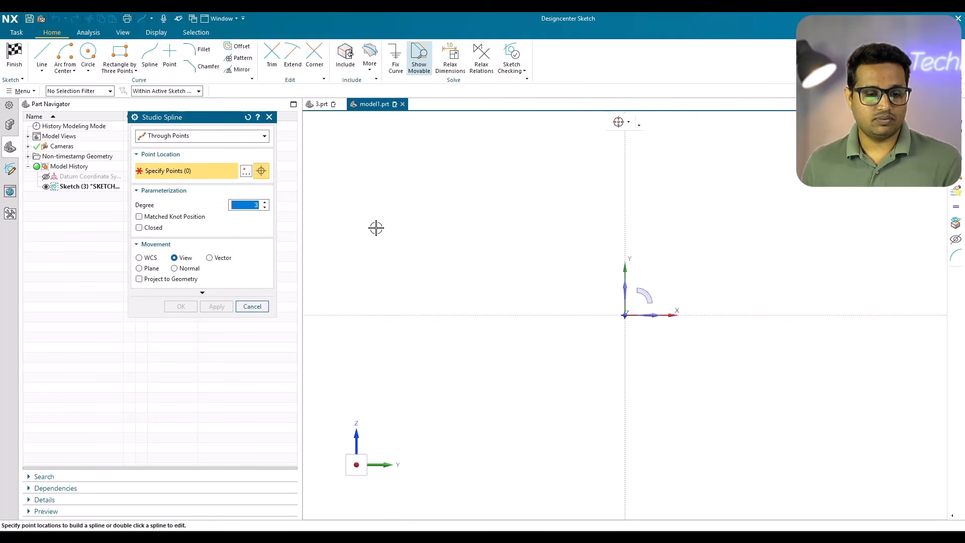
pyautogui.click(433, 316)
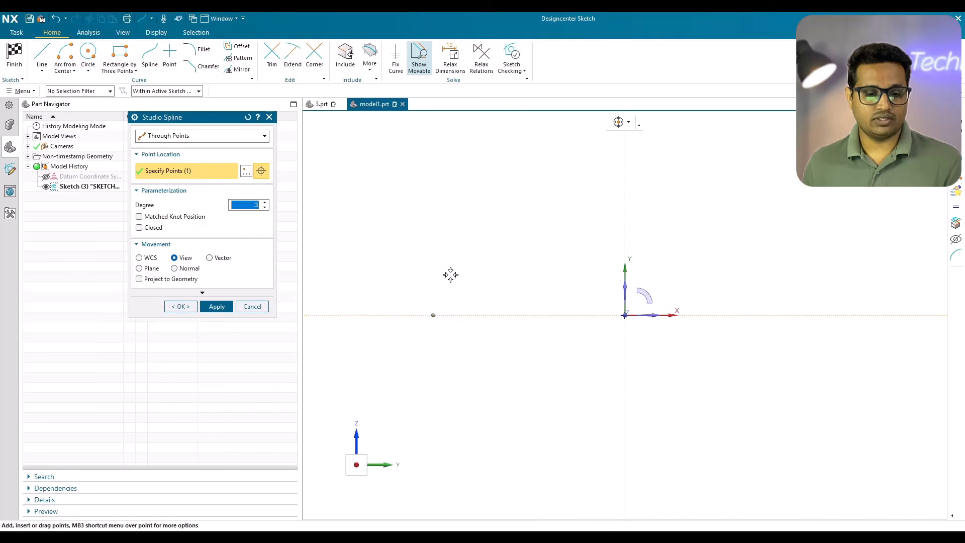
pyautogui.click(486, 240)
pyautogui.click(654, 226)
pyautogui.click(723, 168)
pyautogui.click(793, 146)
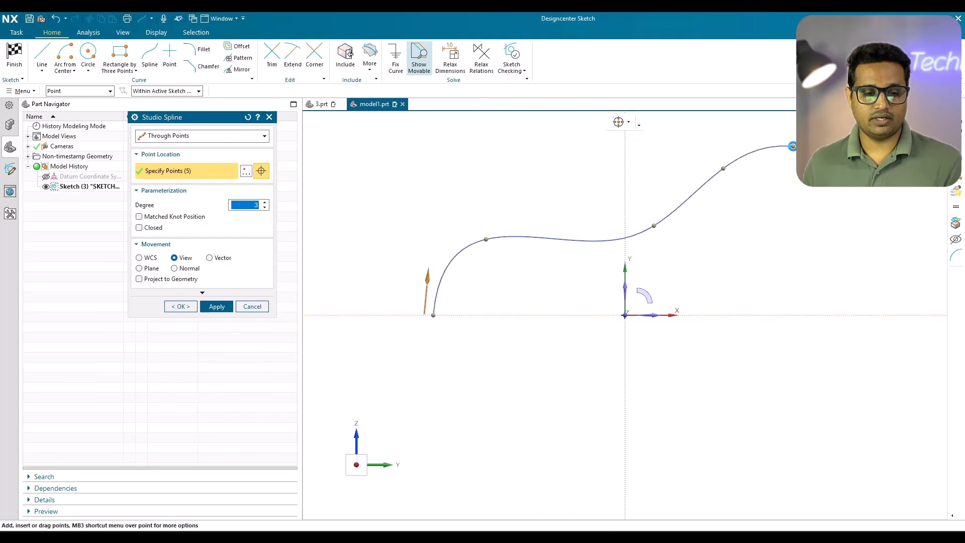
pyautogui.click(194, 306)
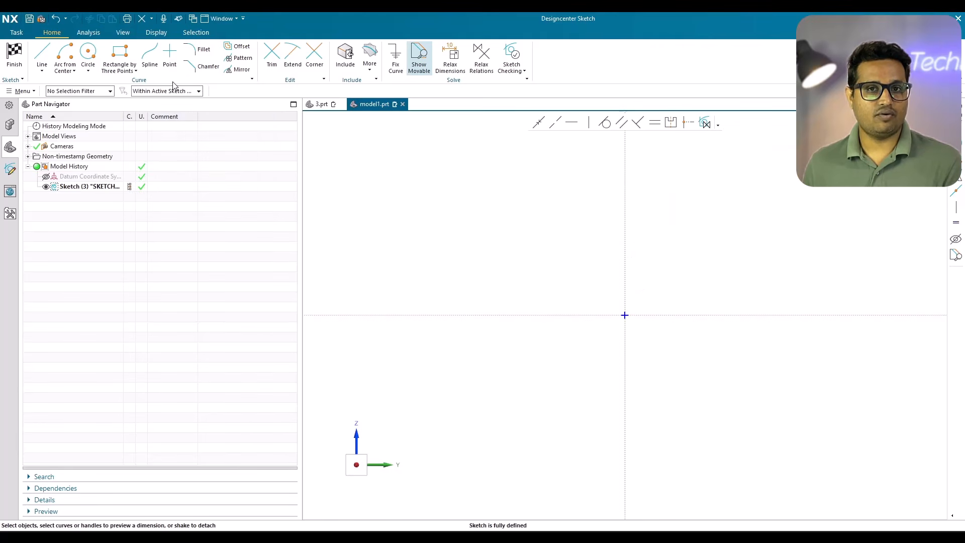
# - Place two separate sketch points above the horizontal axis on its negative side
pyautogui.click(170, 56)
pyautogui.click(425, 258)
pyautogui.click(556, 225)
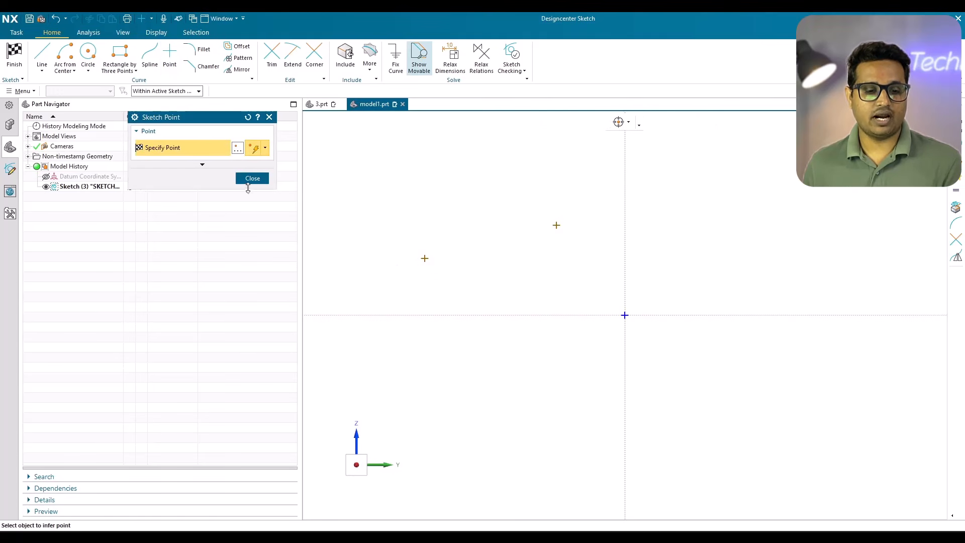
pyautogui.click(249, 180)
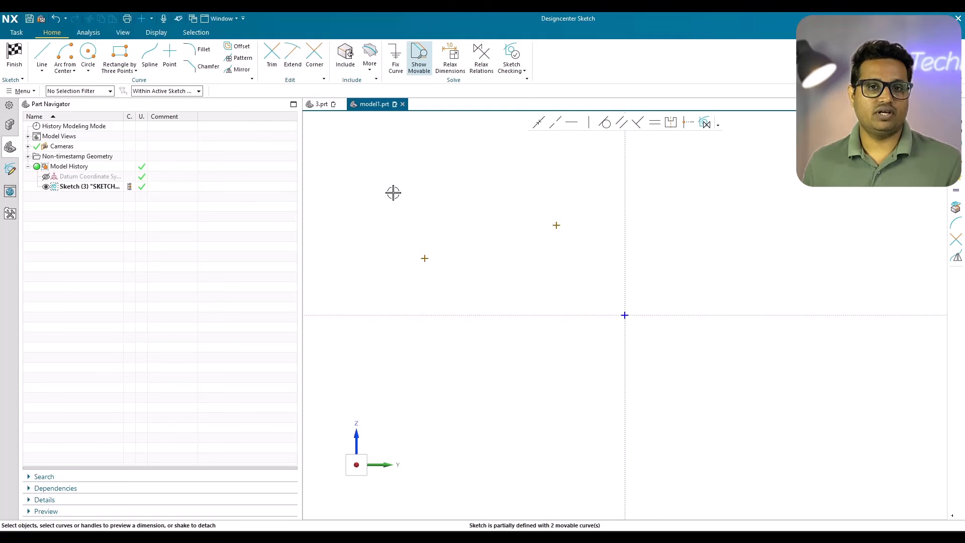
# - Delete both sketch points
pyautogui.moveTo(393, 193)
pyautogui.mouseDown()
pyautogui.moveTo(550, 297)
pyautogui.moveTo(592, 302)
pyautogui.mouseUp()
pyautogui.click(432, 221)
pyautogui.scroll(2, 432, 221)
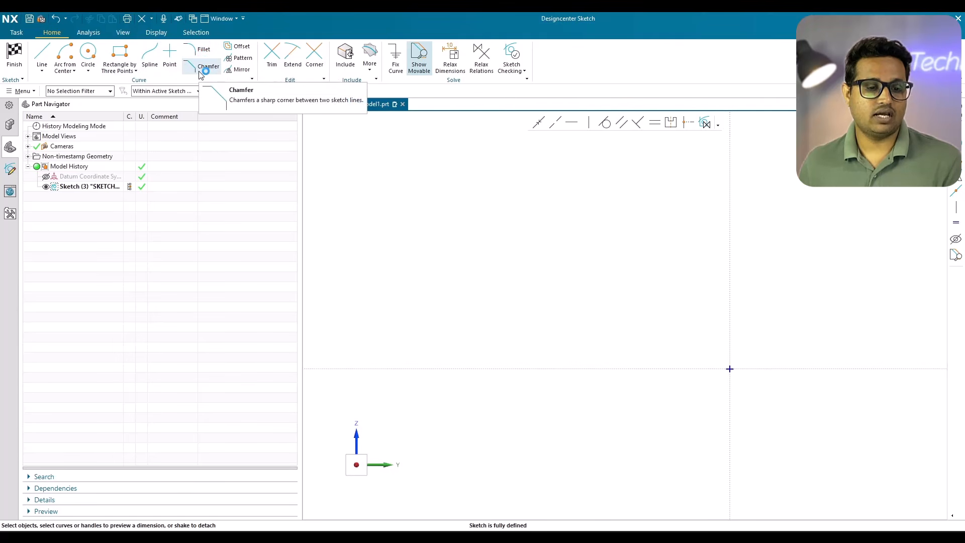
# - Draw a horizontal Rectangle by Three Points about 56 mm wide, above the horizontal axis on its negative side
pyautogui.click(120, 56)
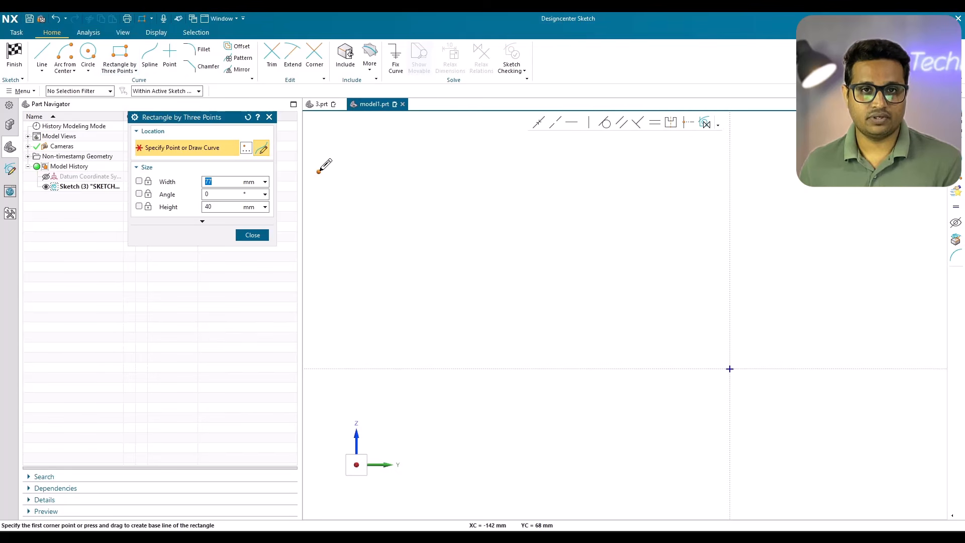
pyautogui.click(426, 203)
pyautogui.click(588, 203)
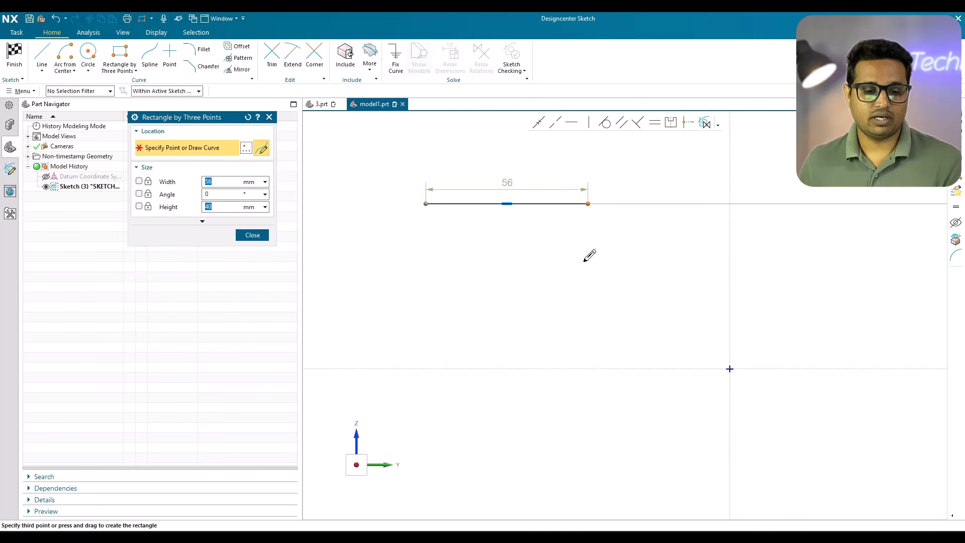
pyautogui.click(588, 281)
pyautogui.click(253, 235)
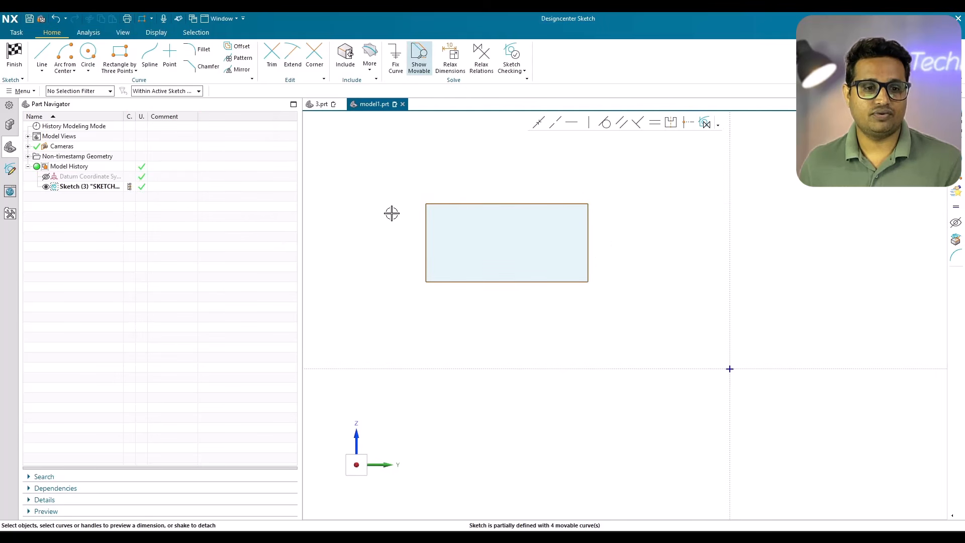
# - Fillet the rectangle's upper-right corner with a 2 mm radius
pyautogui.click(201, 52)
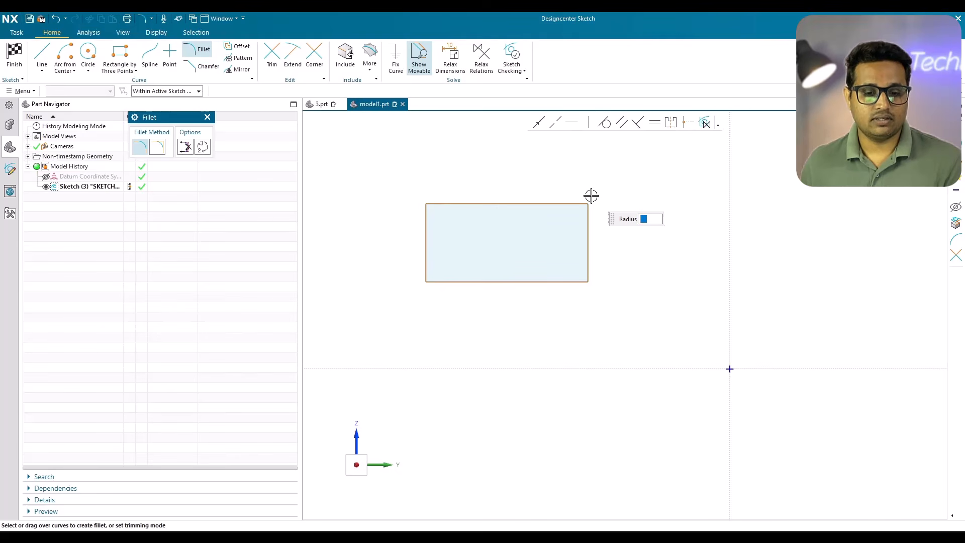
pyautogui.click(587, 218)
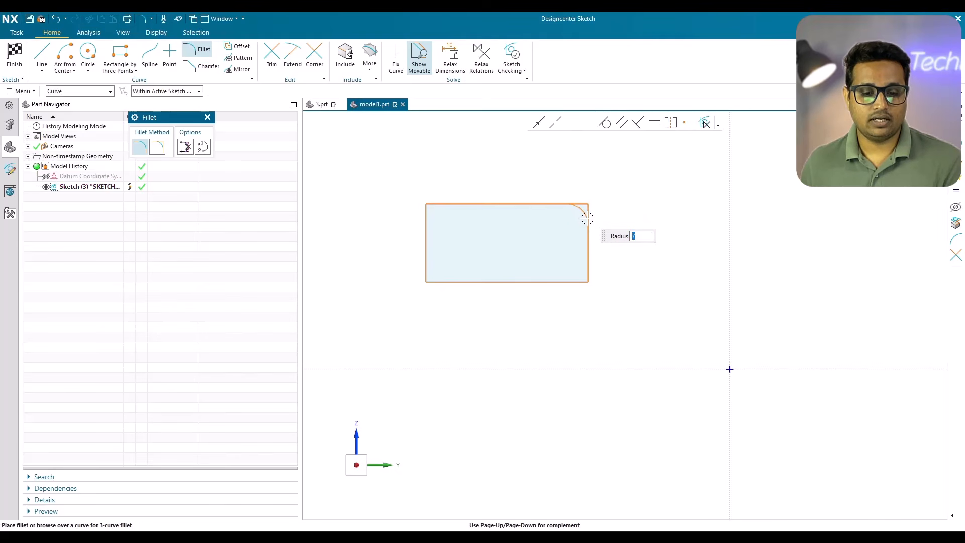
pyautogui.write('2')
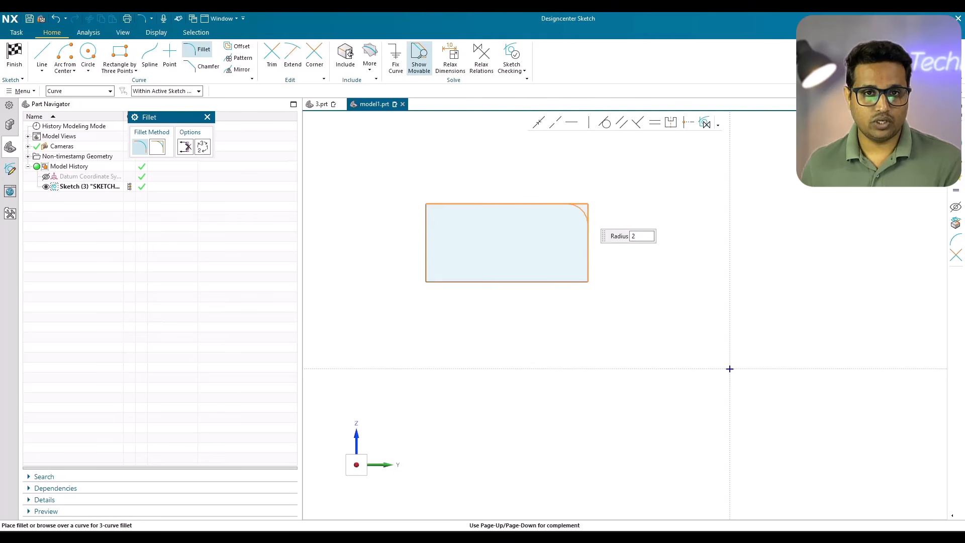
pyautogui.press('Return')
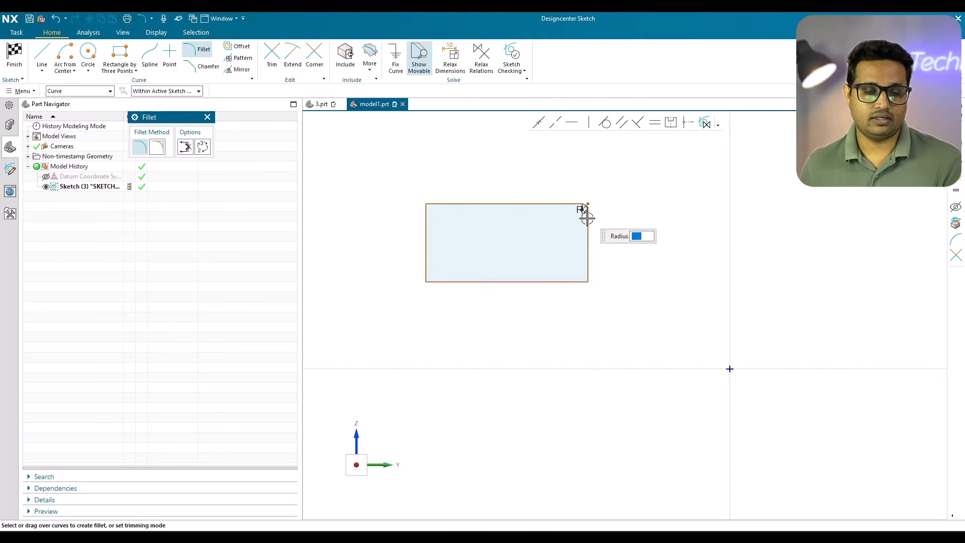
pyautogui.scroll(1, 483, 229)
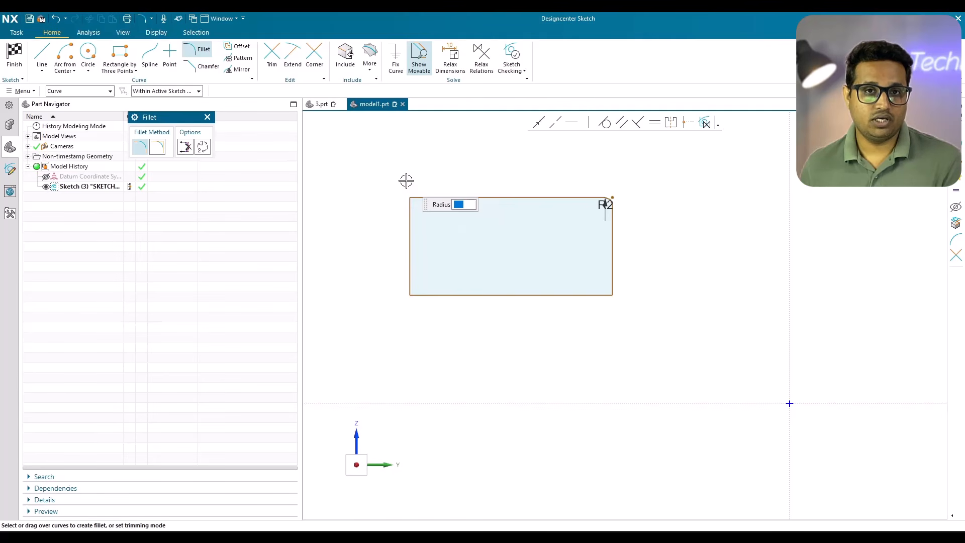
# - Fillet the rectangle's remaining three corners with a 5 mm radius
pyautogui.write('5')
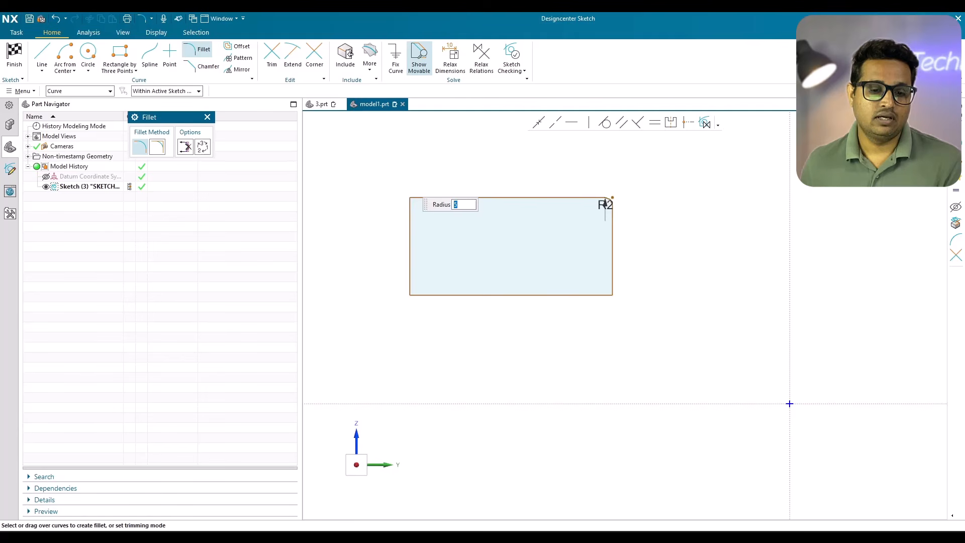
pyautogui.click(418, 198)
pyautogui.click(410, 217)
pyautogui.click(411, 278)
pyautogui.click(436, 297)
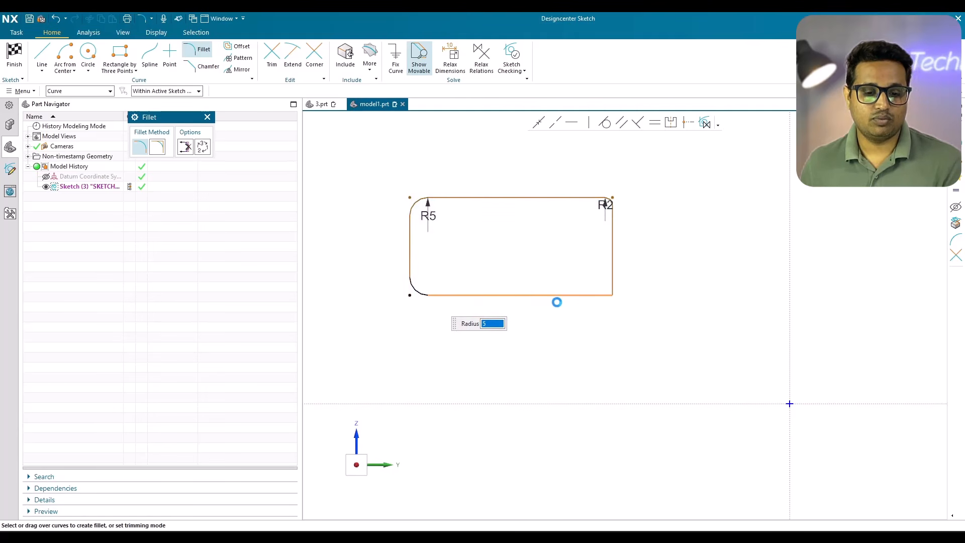
pyautogui.click(573, 295)
pyautogui.click(612, 271)
pyautogui.press('Escape')
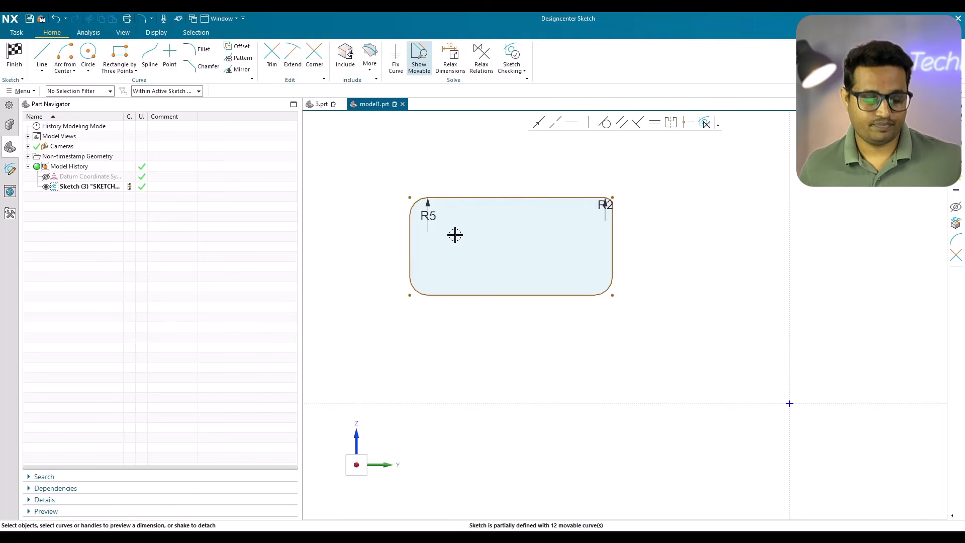
# - Undo all four corner fillets on the rectangle
pyautogui.click(455, 235)
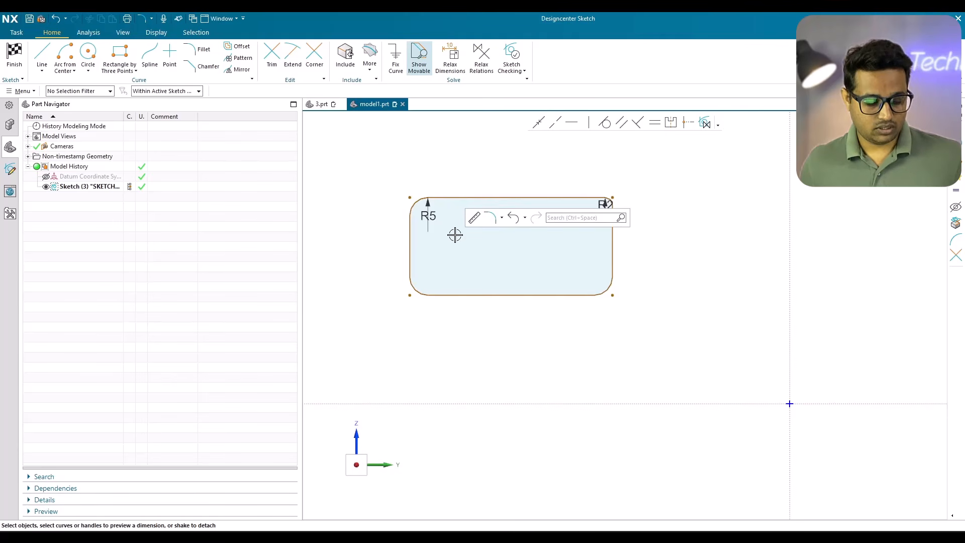
pyautogui.hotkey('ctrl', 'z')
pyautogui.hotkey('ctrl', 'z')
pyautogui.hotkey('ctrl', 'z')
pyautogui.hotkey('ctrl', 'z')
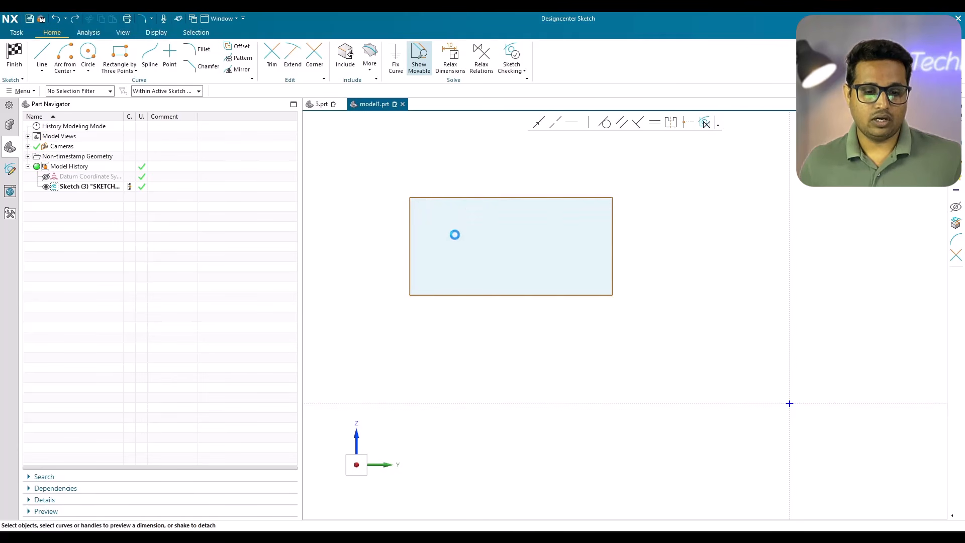
# - Add a Symmetric chamfer with a 3 mm distance to the rectangle's upper-left corner
pyautogui.click(209, 67)
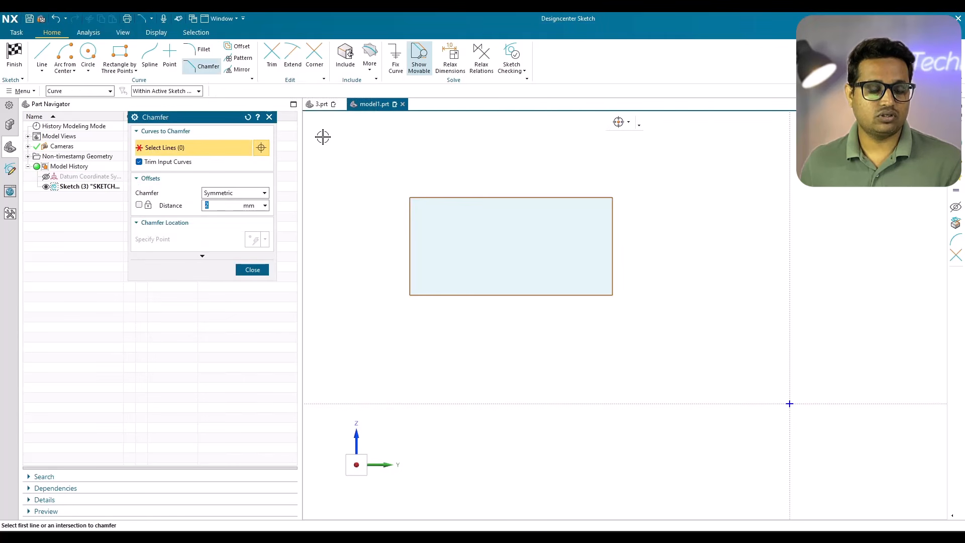
pyautogui.click(256, 194)
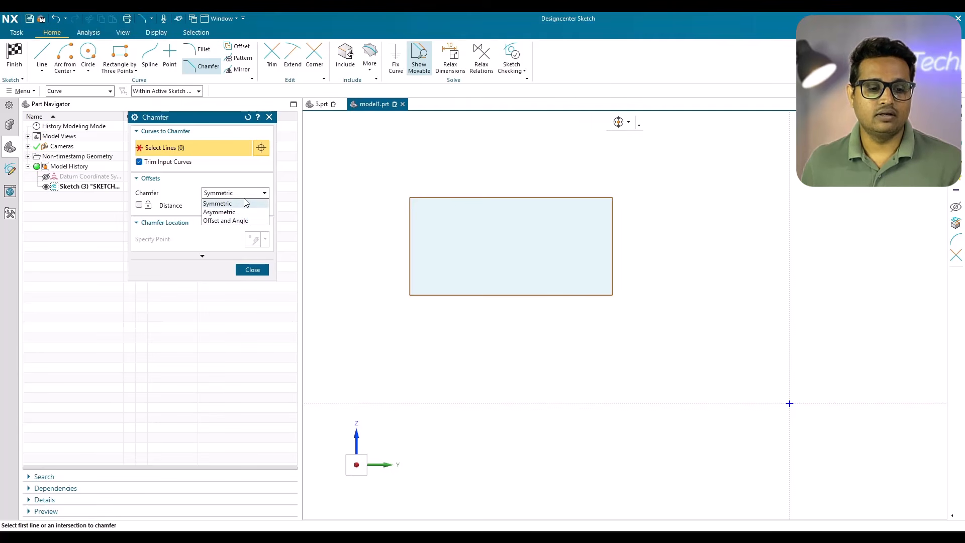
pyautogui.click(244, 203)
pyautogui.click(231, 207)
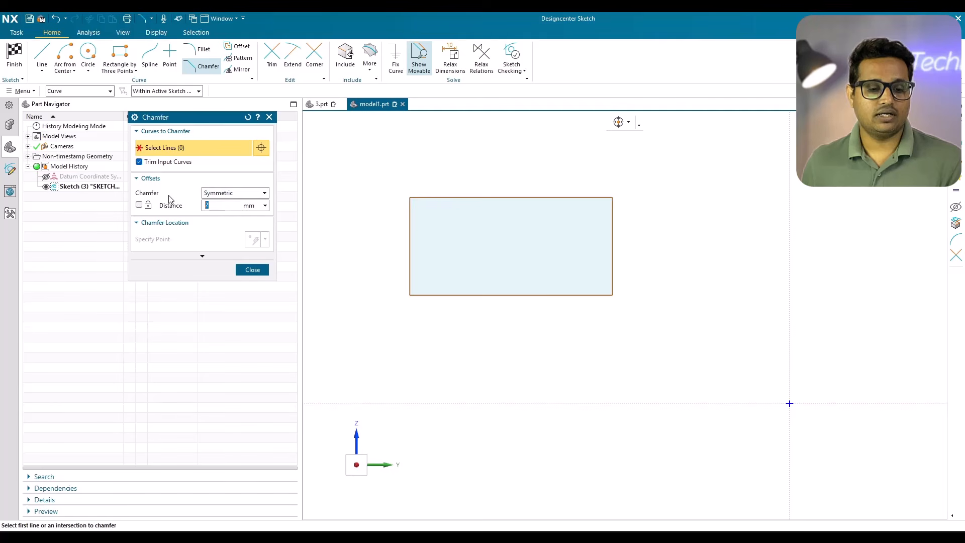
pyautogui.write('3')
pyautogui.press('Return')
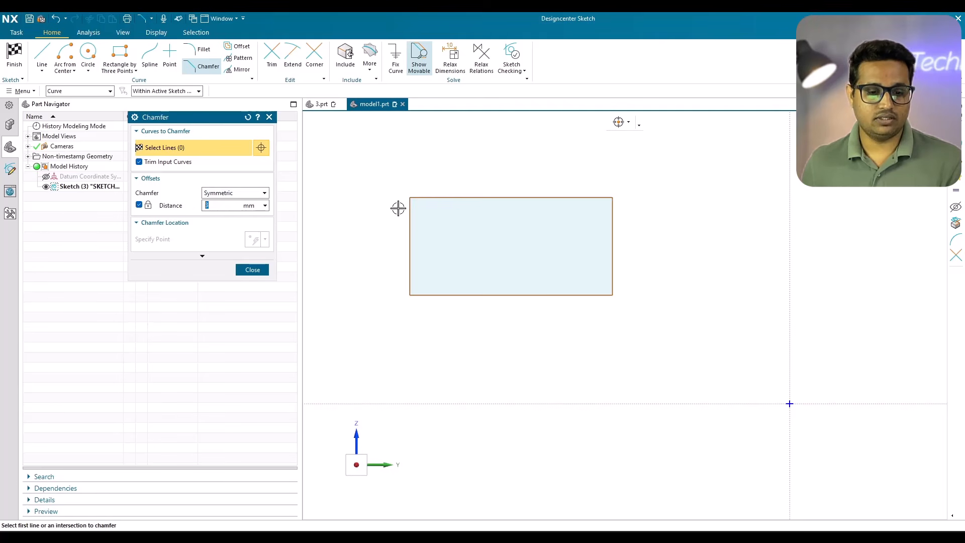
pyautogui.click(421, 201)
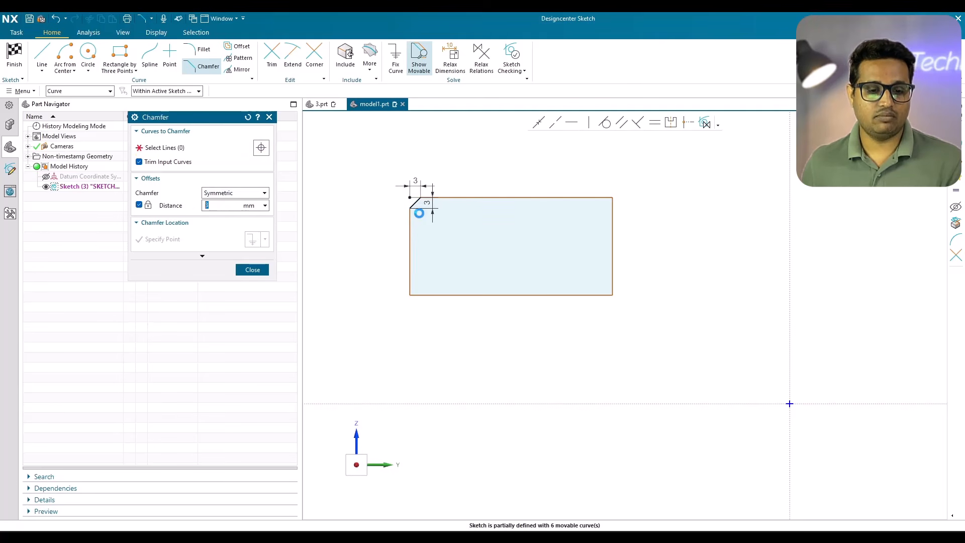
pyautogui.scroll(1, 420, 214)
pyautogui.scroll(1, 419, 214)
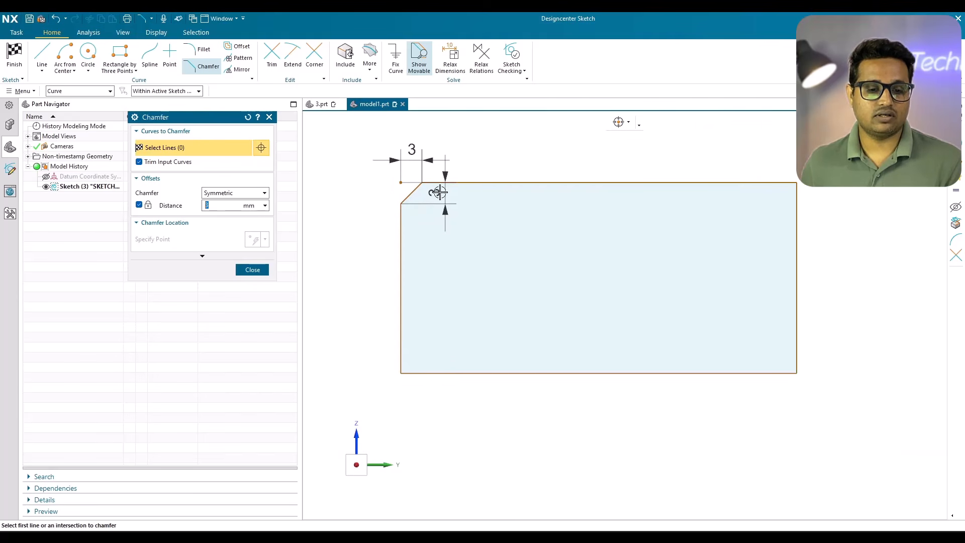
# - Switch the chamfer type to Asymmetric and select the rectangle's top and right edges
pyautogui.click(245, 194)
pyautogui.click(241, 216)
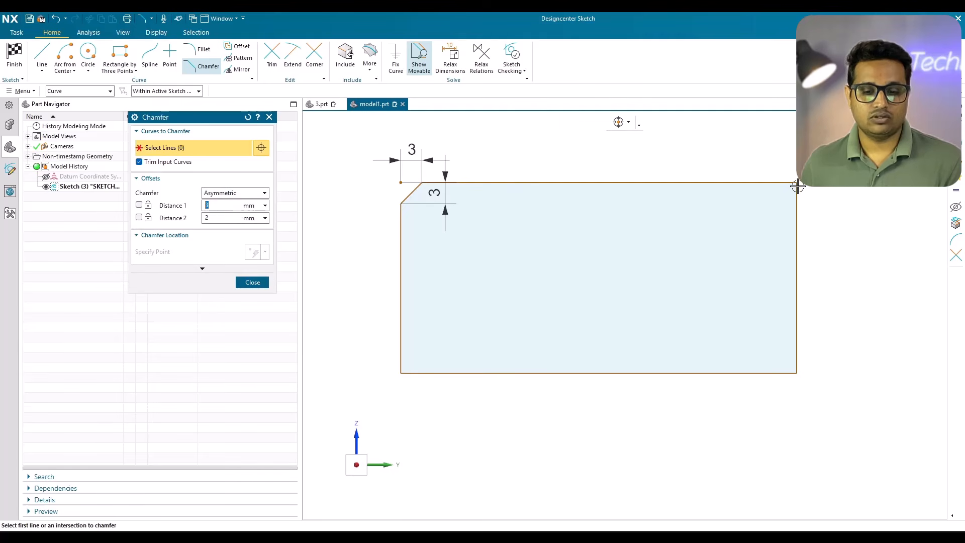
pyautogui.click(773, 183)
pyautogui.click(796, 209)
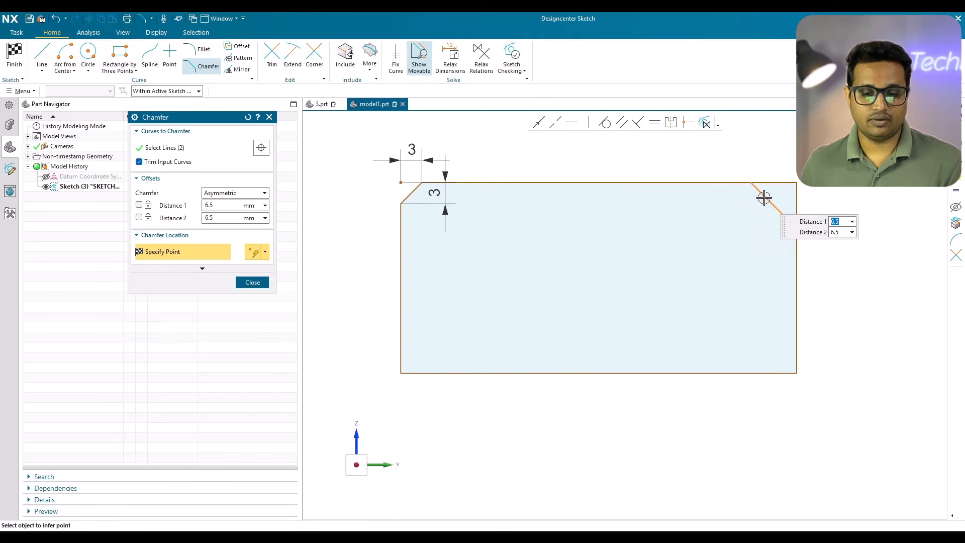
# - Chamfer the rectangle's upper-right corner with Distance 1 of 3 mm and Distance 2 of 4 mm
pyautogui.click(240, 218)
pyautogui.write('3')
pyautogui.press('Tab')
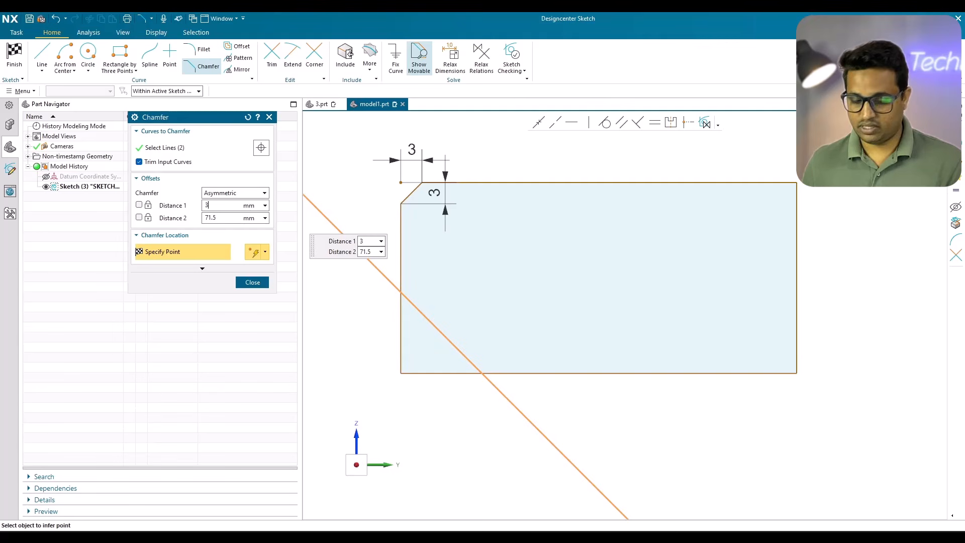
pyautogui.write('0')
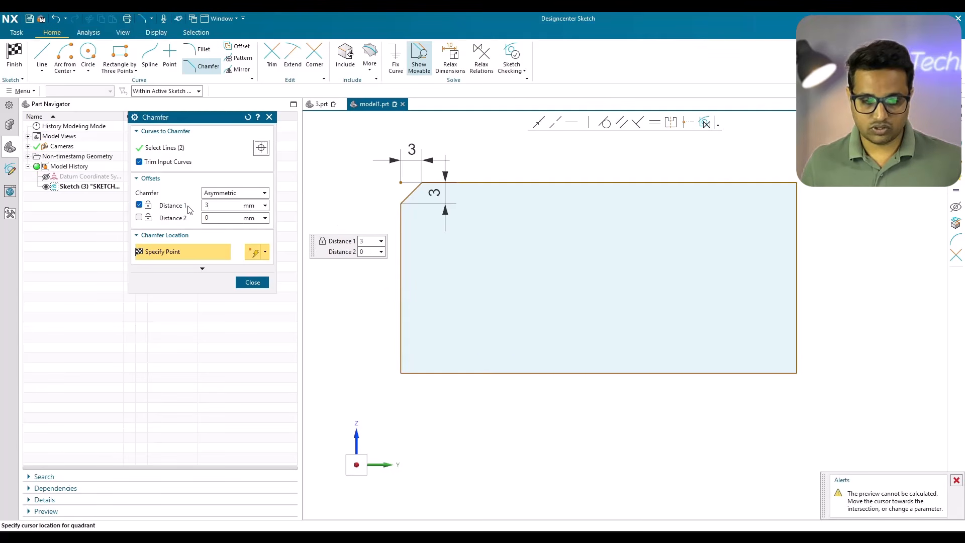
pyautogui.moveTo(211, 218); pyautogui.dragTo(174, 217)
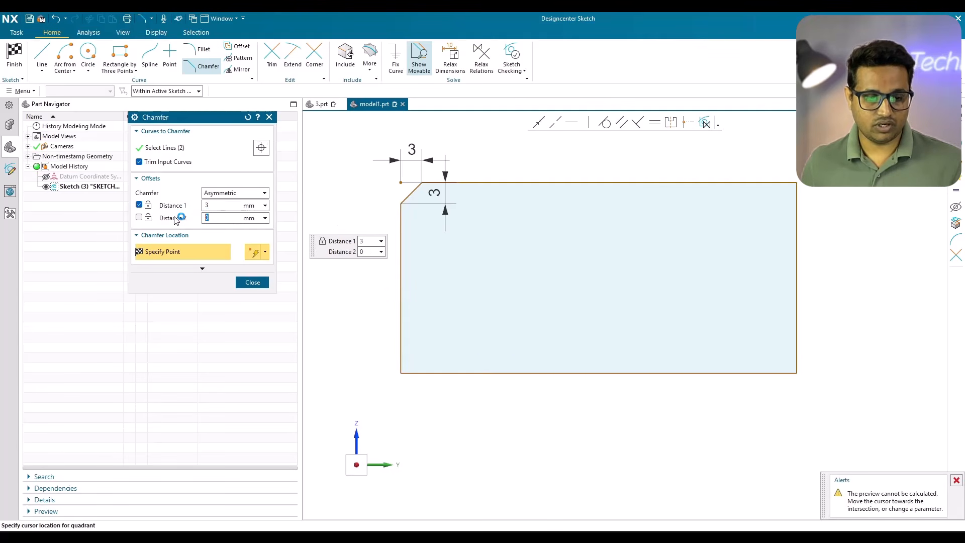
pyautogui.write('4')
pyautogui.press('Tab')
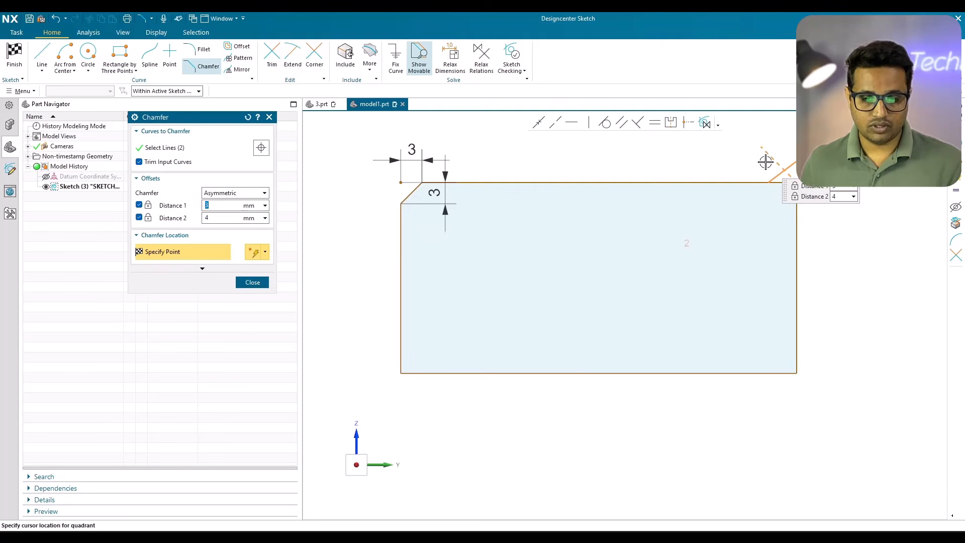
pyautogui.scroll(4, 791, 186)
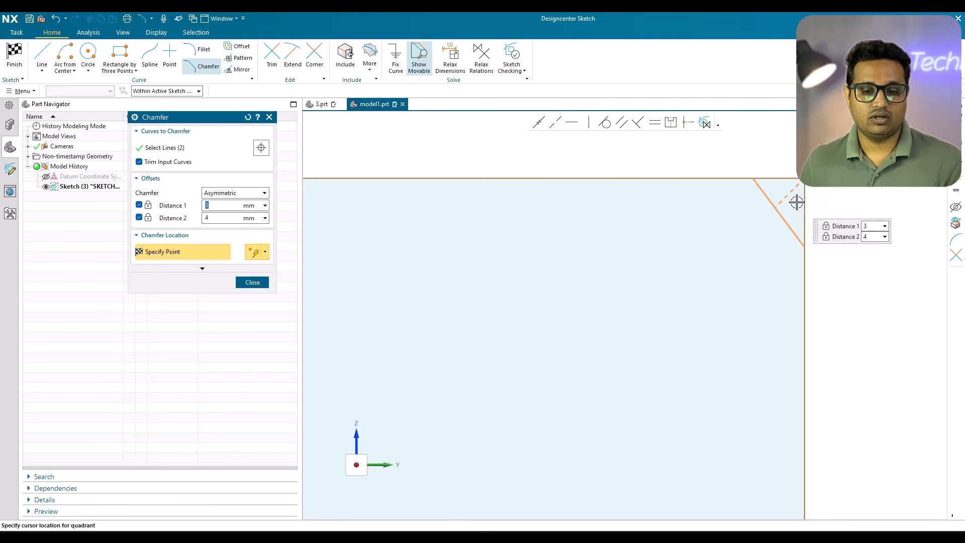
pyautogui.click(795, 181)
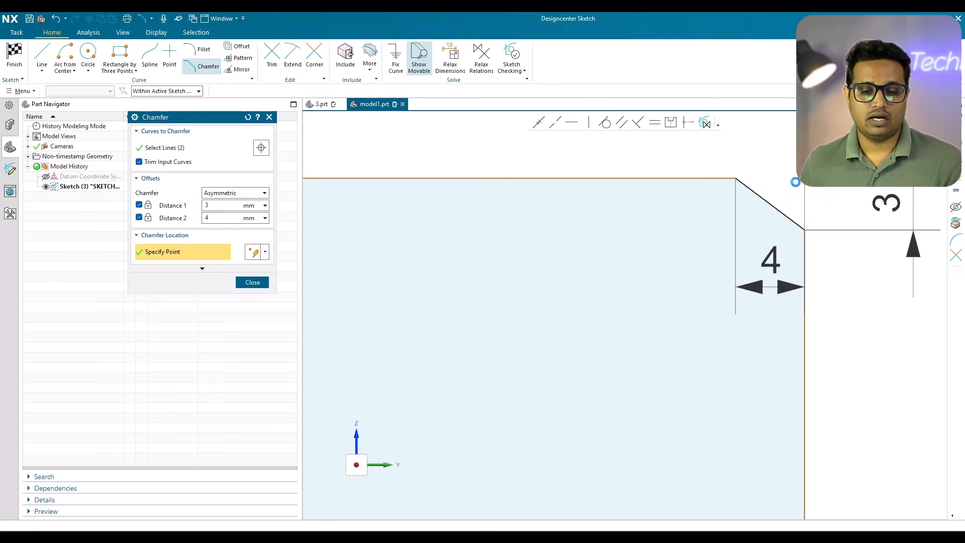
pyautogui.scroll(-2, 804, 145)
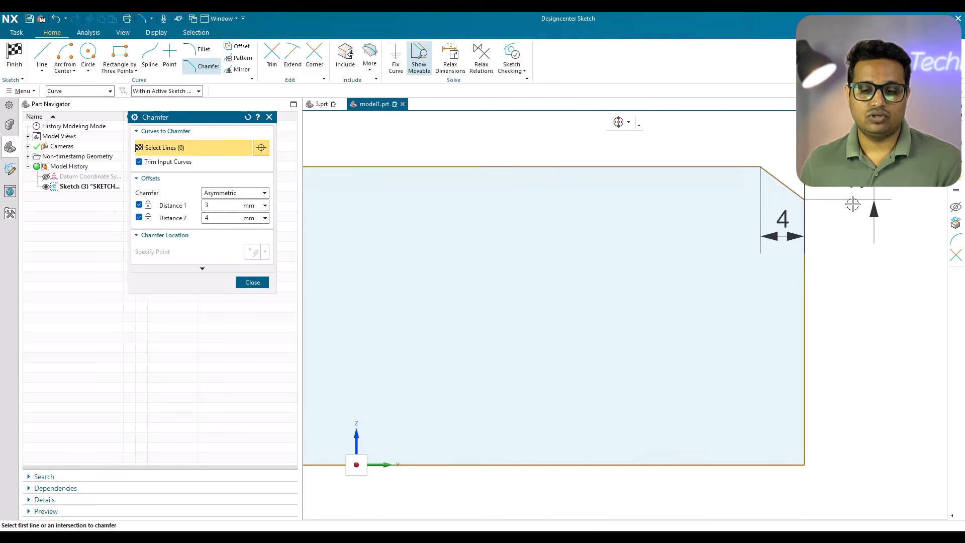
pyautogui.scroll(-4, 784, 198)
pyautogui.scroll(3, 784, 198)
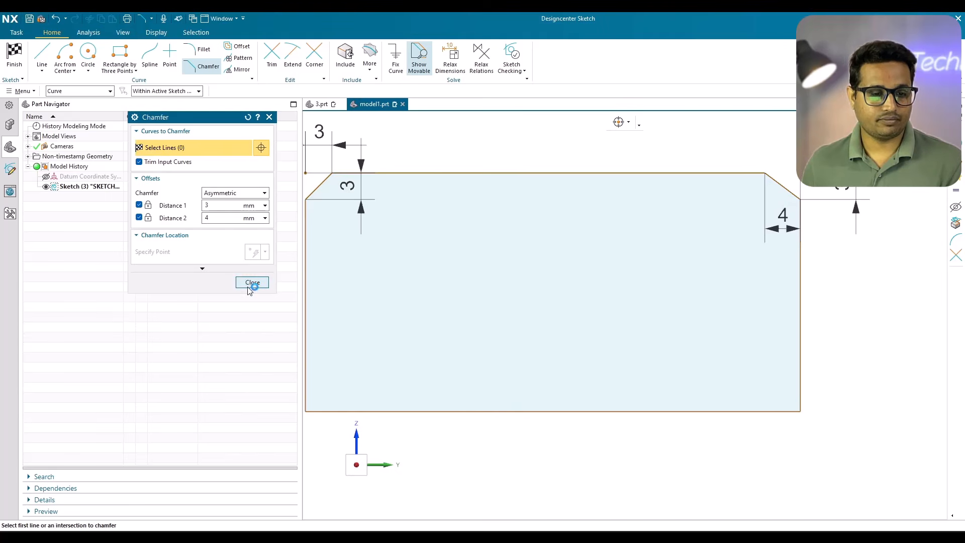
# - Add an Offset and Angle chamfer with a 3 mm distance and 45° angle to the rectangle's lower-left corner
pyautogui.click(242, 196)
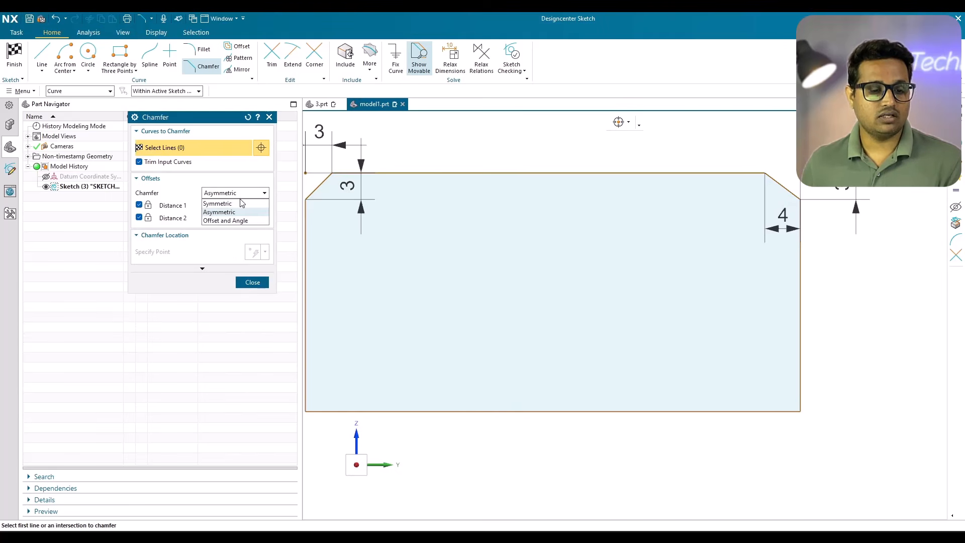
pyautogui.click(242, 221)
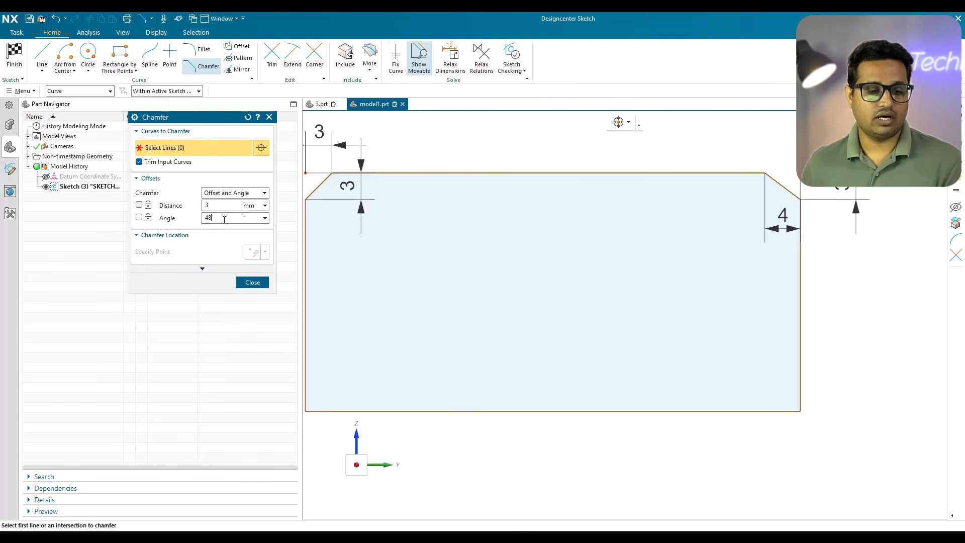
pyautogui.write('45')
pyautogui.click(138, 217)
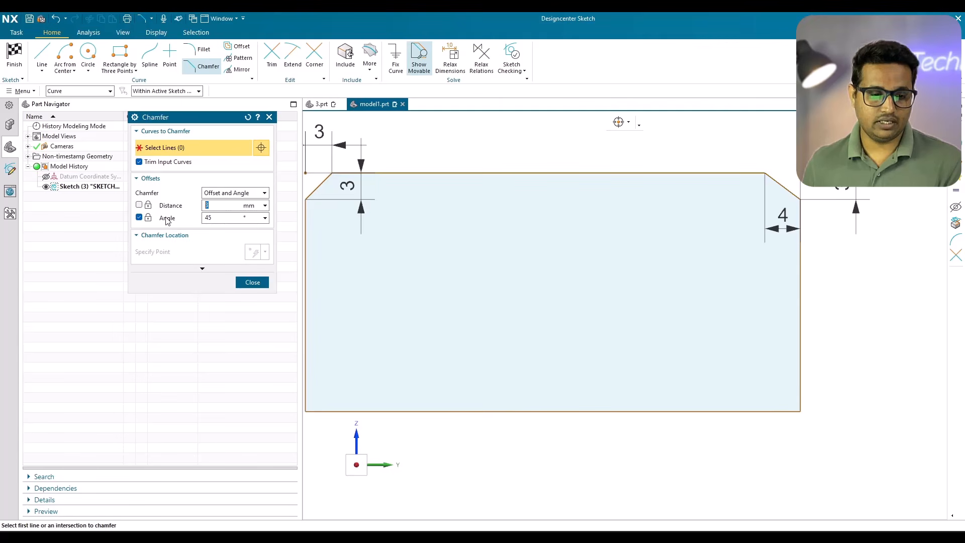
pyautogui.click(139, 205)
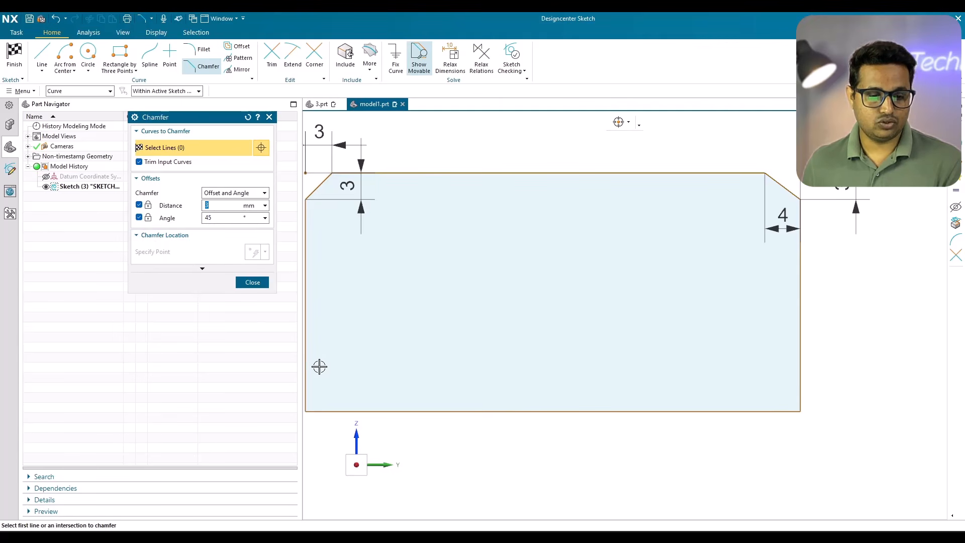
pyautogui.click(306, 366)
pyautogui.click(323, 409)
pyautogui.click(328, 398)
pyautogui.scroll(-4, 327, 398)
pyautogui.scroll(3, 467, 339)
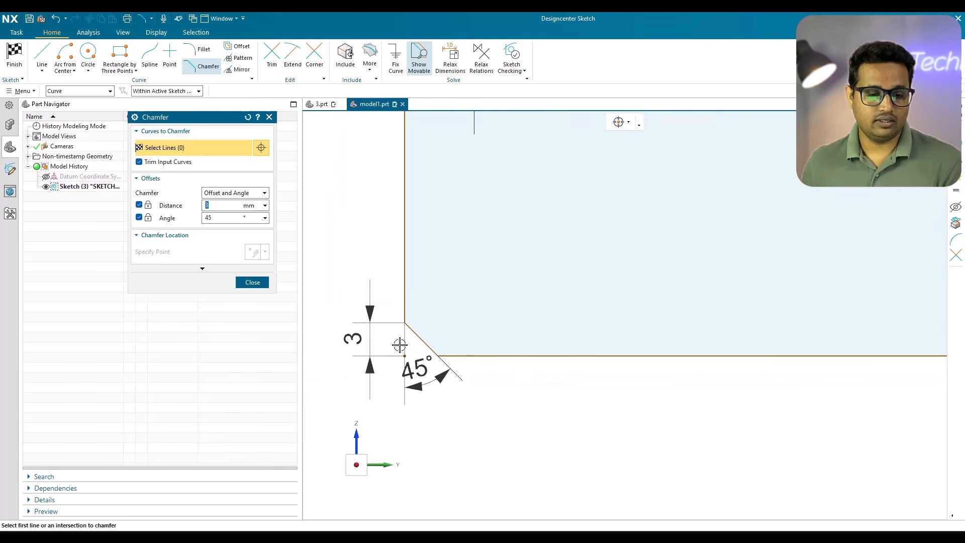
pyautogui.click(253, 284)
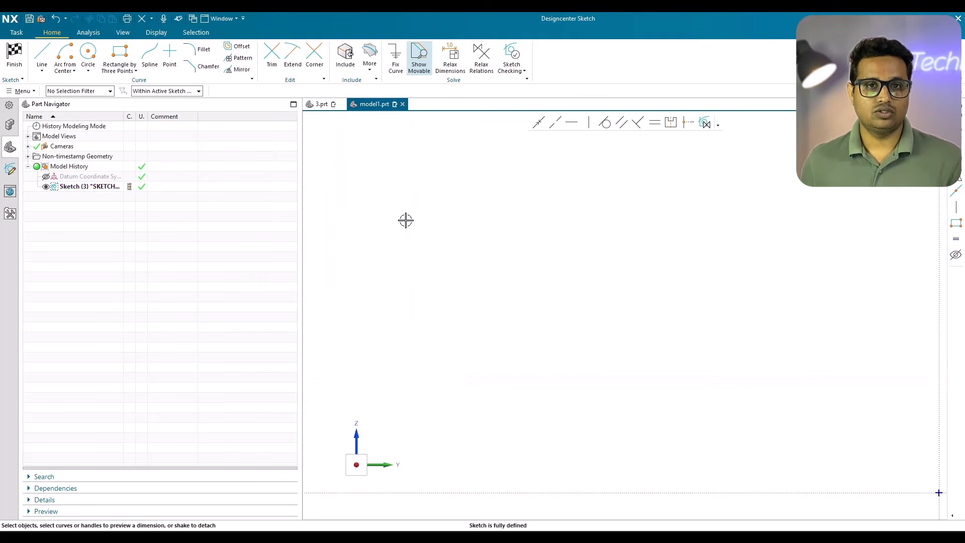